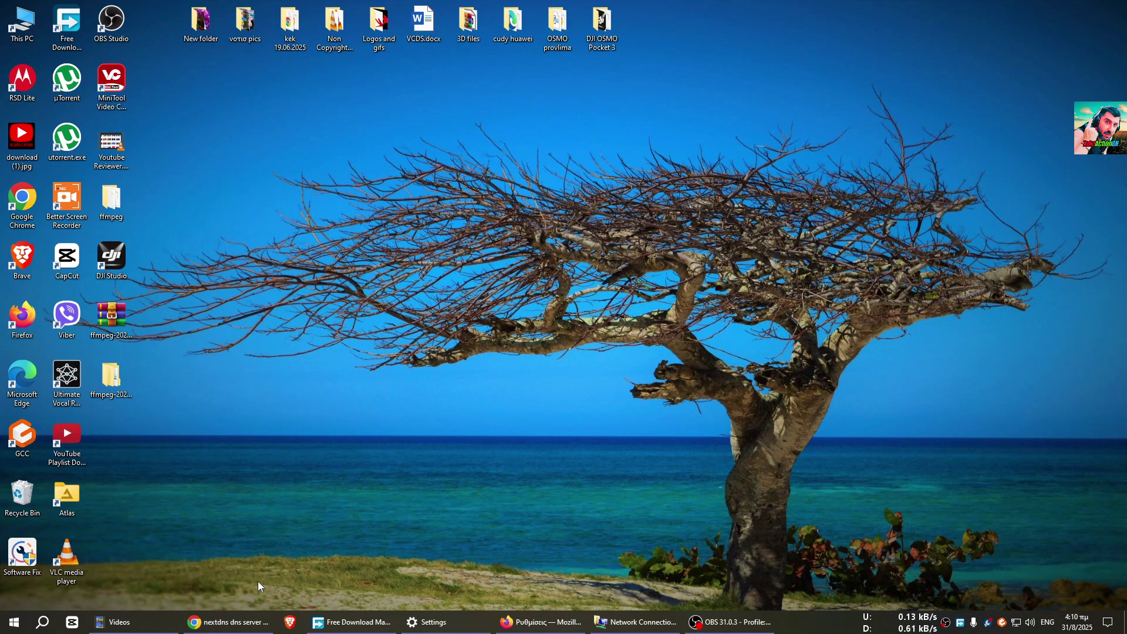
Restore the Chrome window showing the 'nextdns dns server' search results.
{"action": "left_click", "coordinate": [251, 622]}
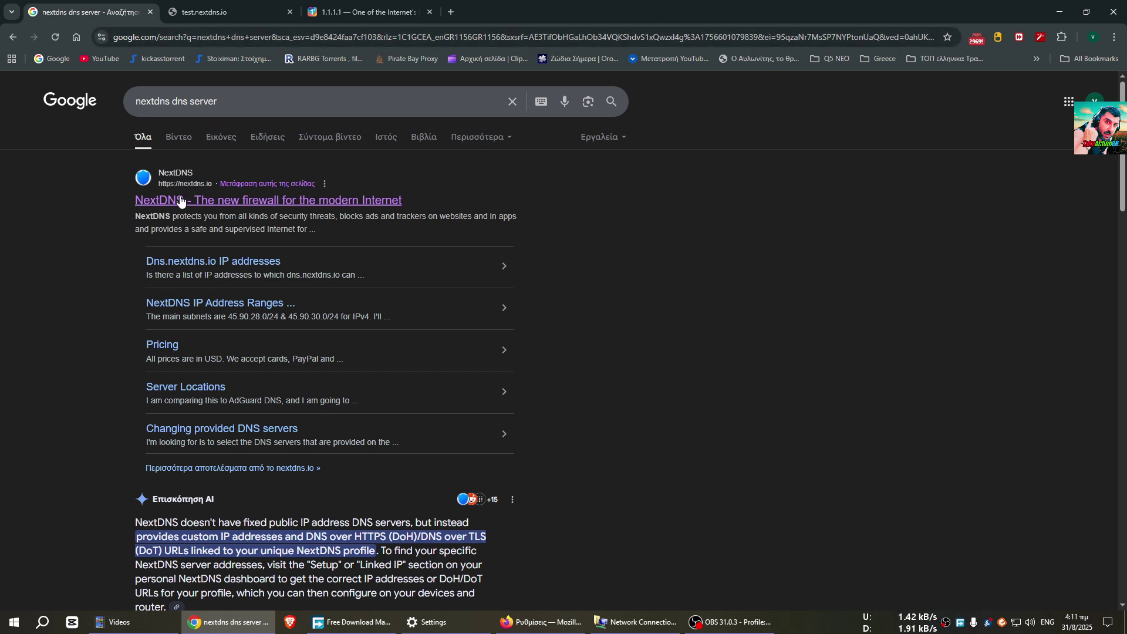
{"action": "left_click_drag", "start_coordinate": [405, 200], "coordinate": [176, 173]}
{"action": "left_click", "coordinate": [123, 202]}
{"action": "left_click", "coordinate": [224, 101]}
{"action": "key", "text": "Escape"}
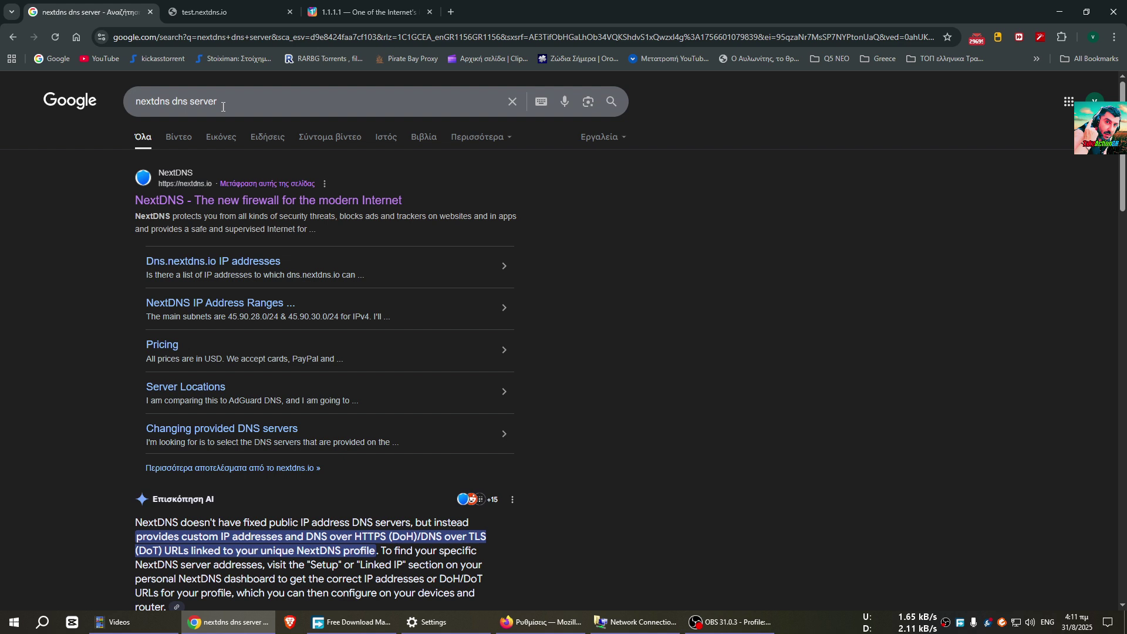
{"action": "left_click", "coordinate": [582, 115]}
{"action": "key", "text": "Escape"}
{"action": "left_click", "coordinate": [409, 104]}
{"action": "left_click", "coordinate": [695, 213]}
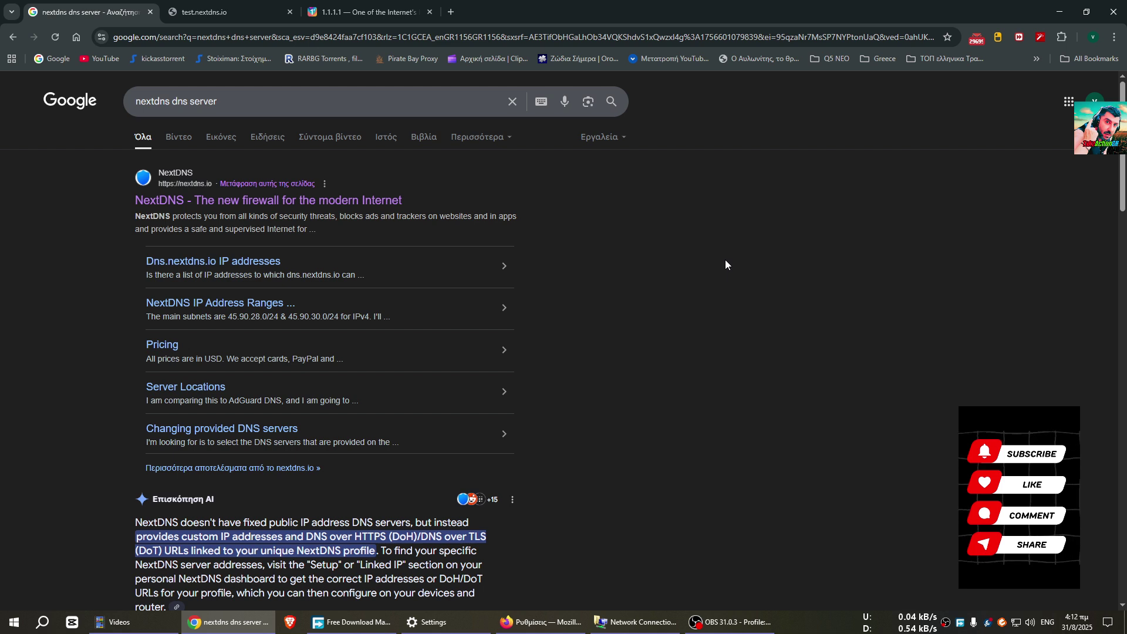
Close the old Network Connections and Settings windows.
{"action": "right_click", "coordinate": [635, 624]}
{"action": "left_click", "coordinate": [637, 596]}
{"action": "right_click", "coordinate": [435, 622]}
{"action": "left_click", "coordinate": [411, 597]}
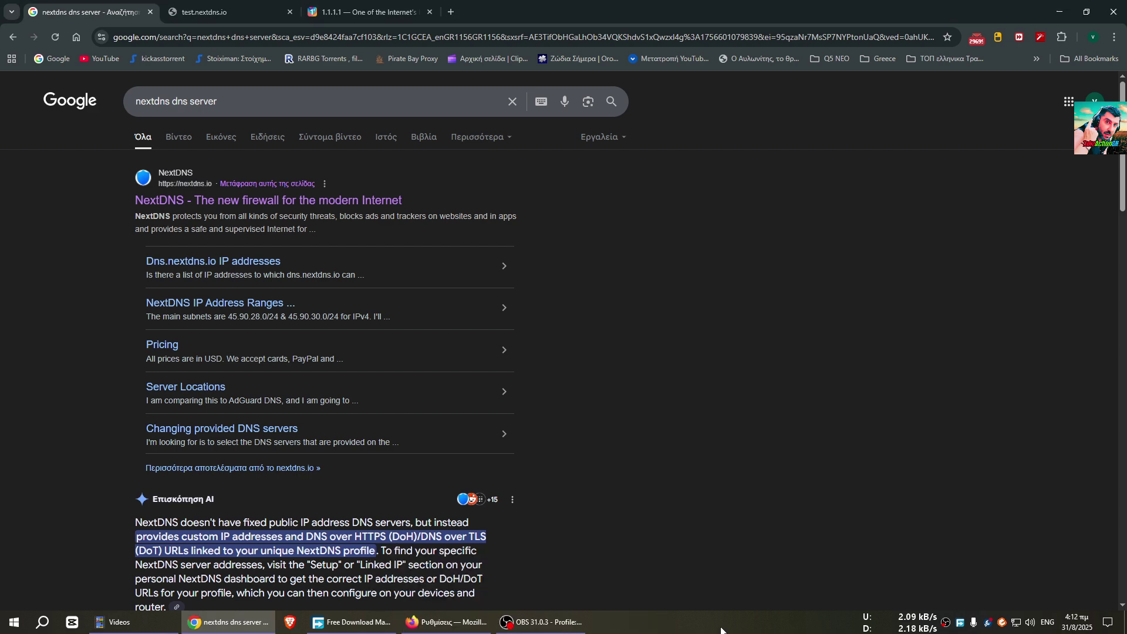
Open the Ethernet adapter's status window from Network & Internet adapter options.
{"action": "right_click", "coordinate": [1016, 622]}
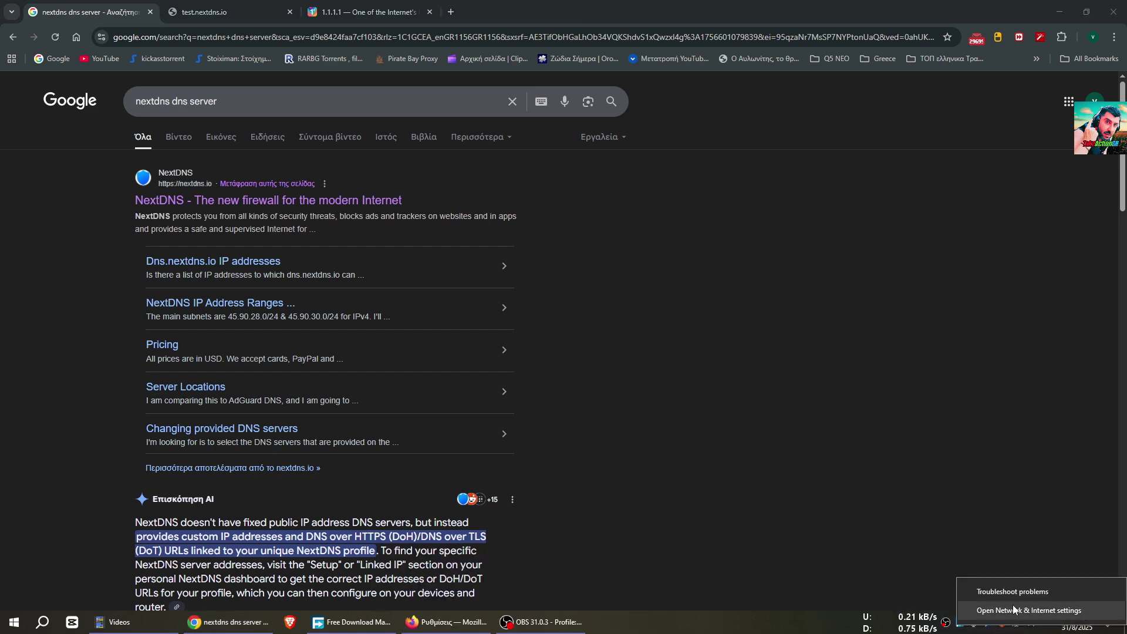
{"action": "left_click", "coordinate": [1012, 610]}
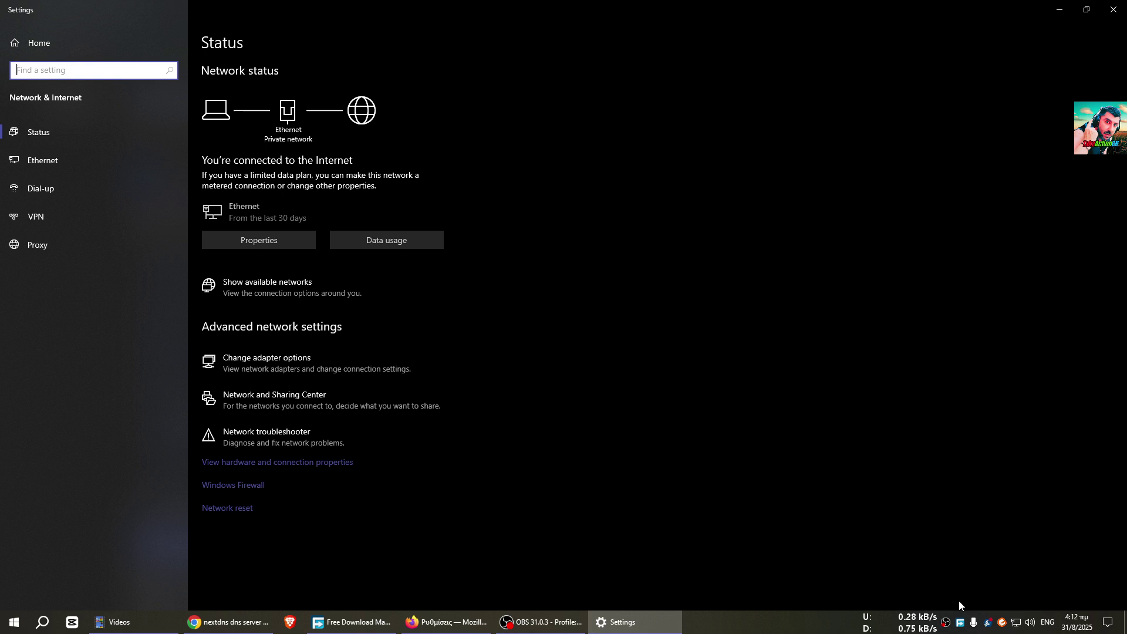
{"action": "right_click", "coordinate": [1016, 622]}
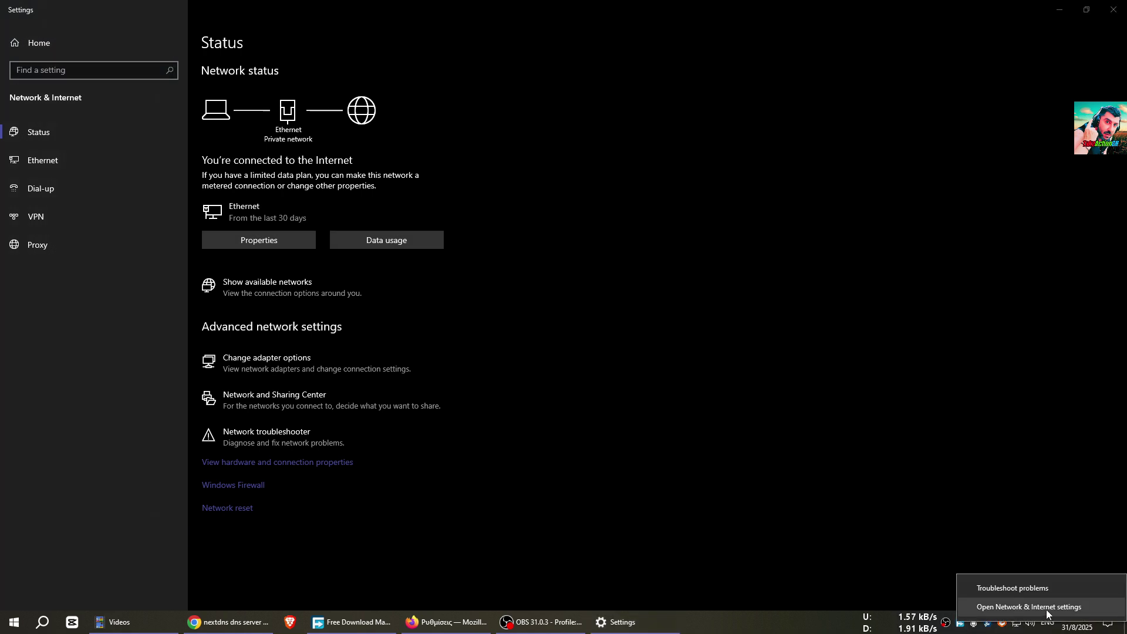
{"action": "left_click", "coordinate": [288, 365]}
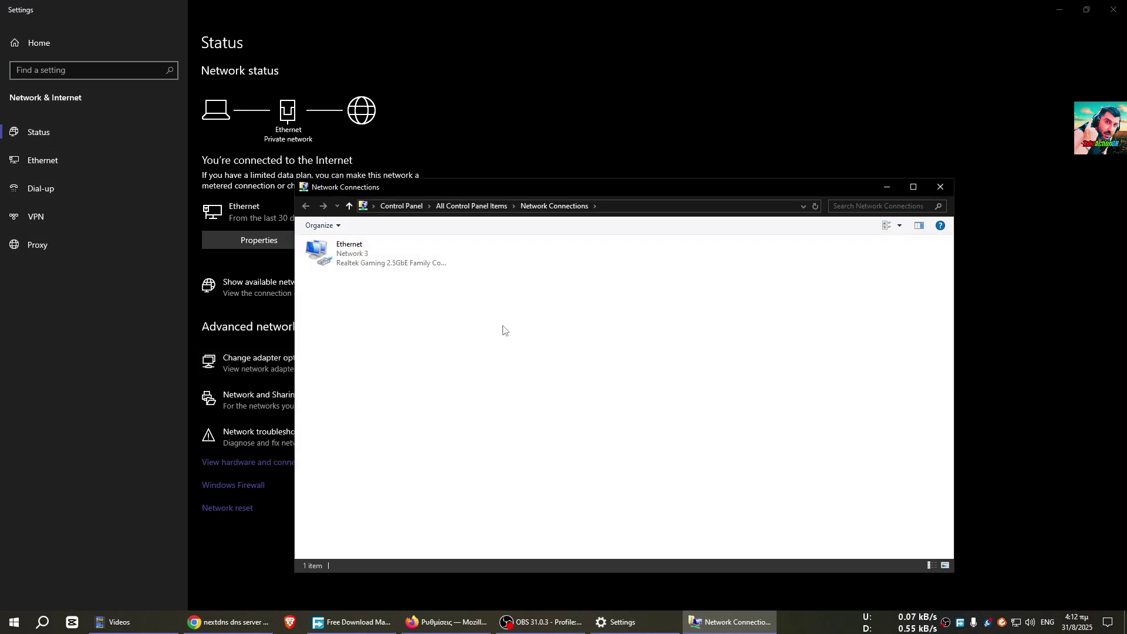
{"action": "double_click", "coordinate": [352, 255]}
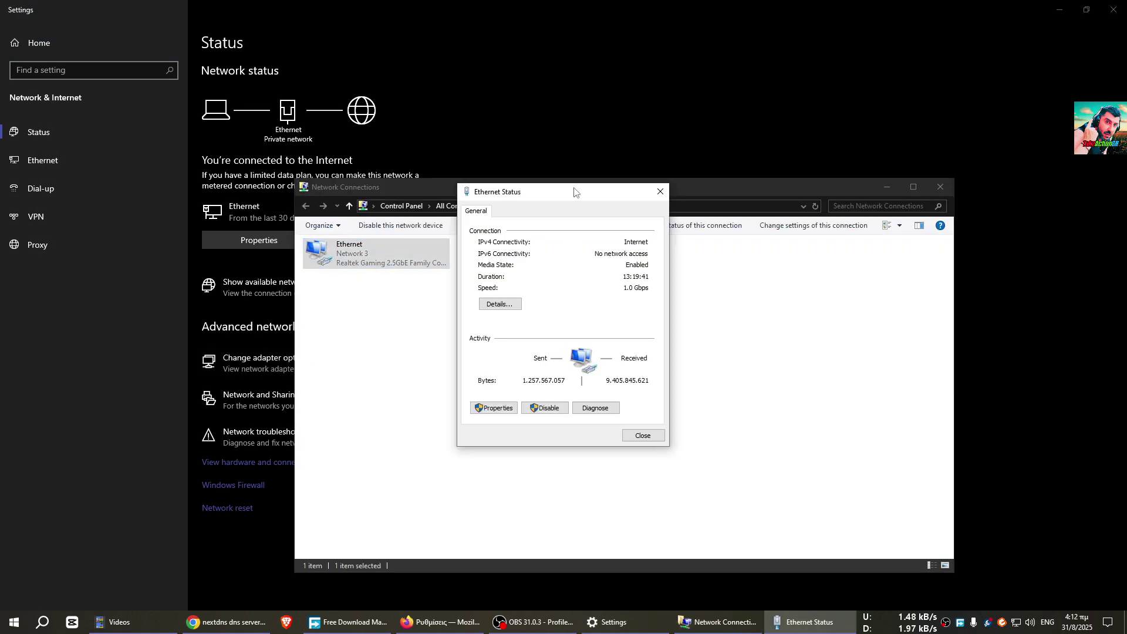
{"action": "left_click_drag", "start_coordinate": [574, 192], "coordinate": [668, 278]}
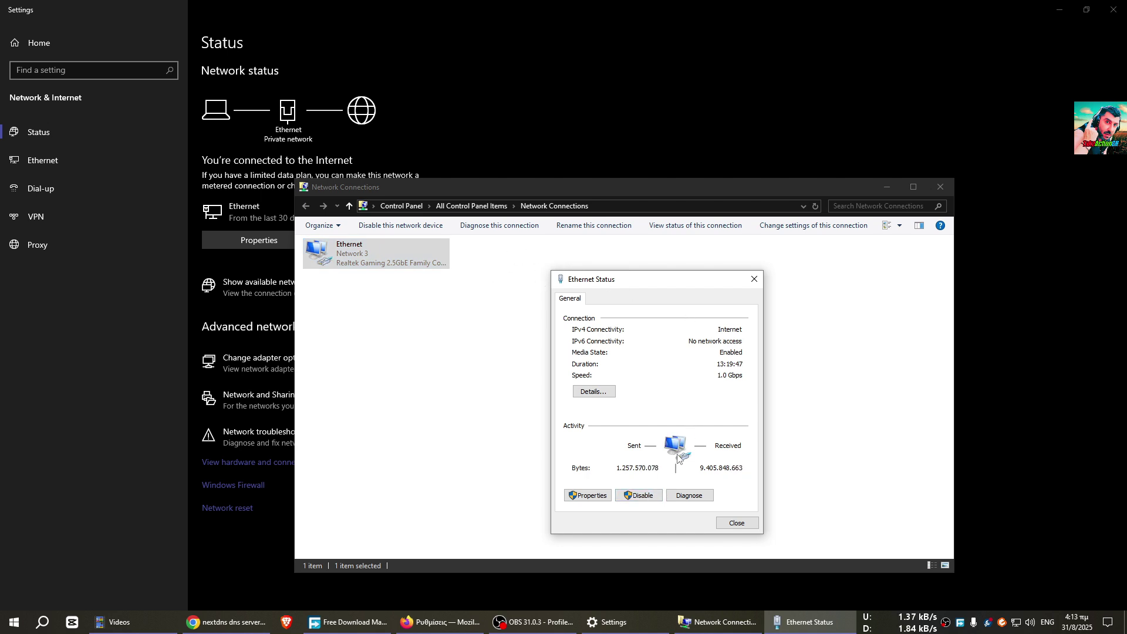
Open Ethernet Properties, toggle TCP/IPv6 on and back off, and select Internet Protocol Version 4.
{"action": "left_click", "coordinate": [589, 496]}
{"action": "left_click", "coordinate": [705, 414]}
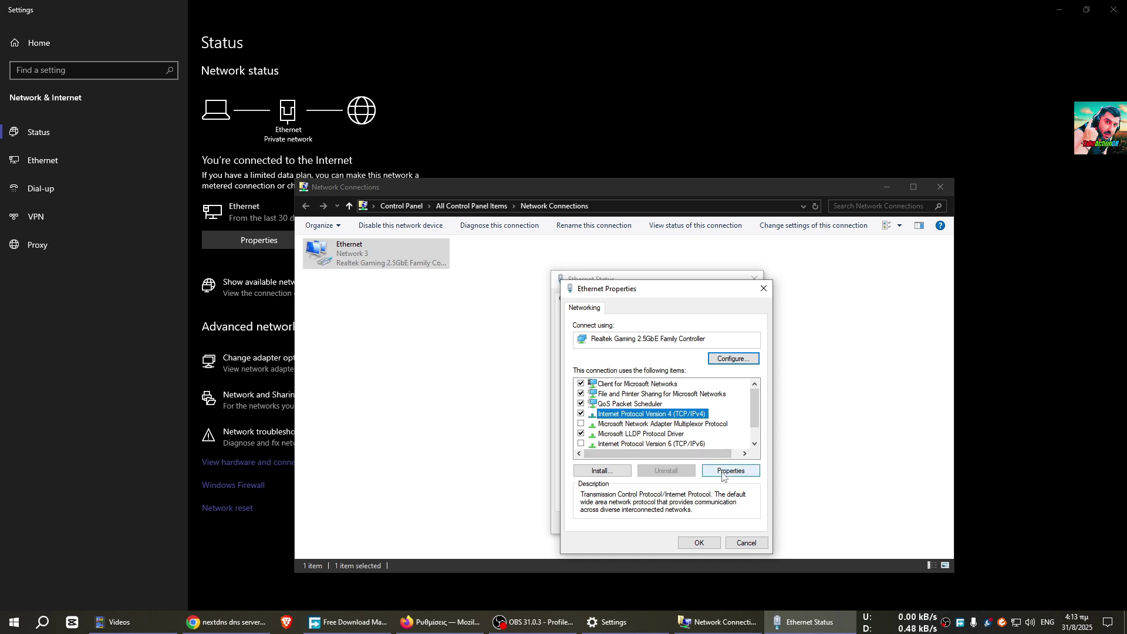
{"action": "left_click", "coordinate": [645, 445]}
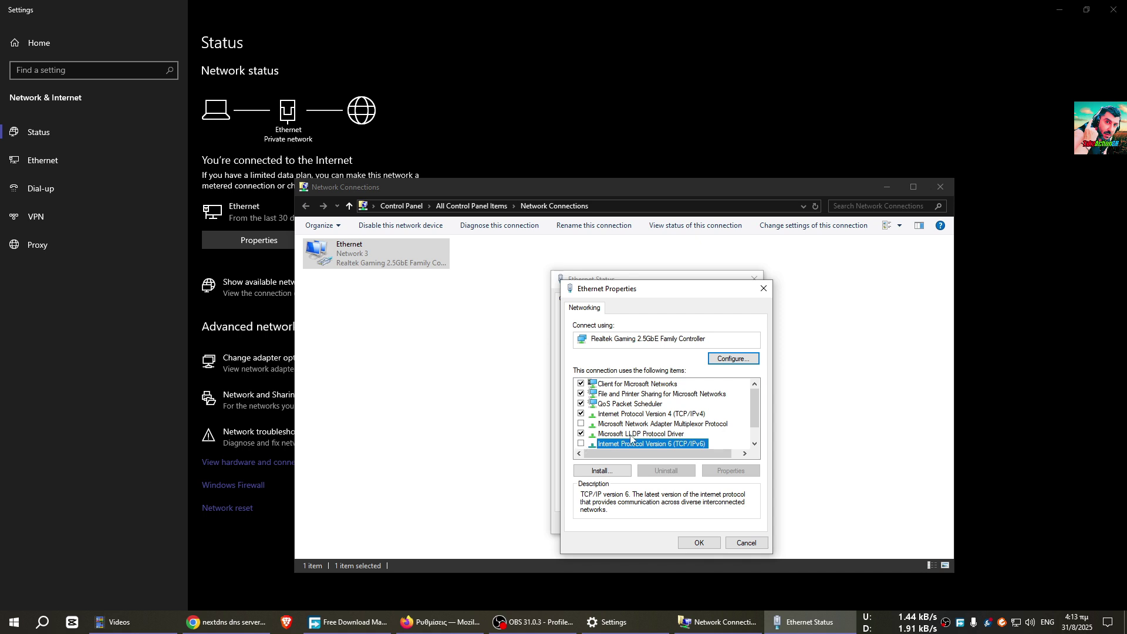
{"action": "scroll", "coordinate": [631, 439], "scroll_direction": "down", "scroll_amount": 1}
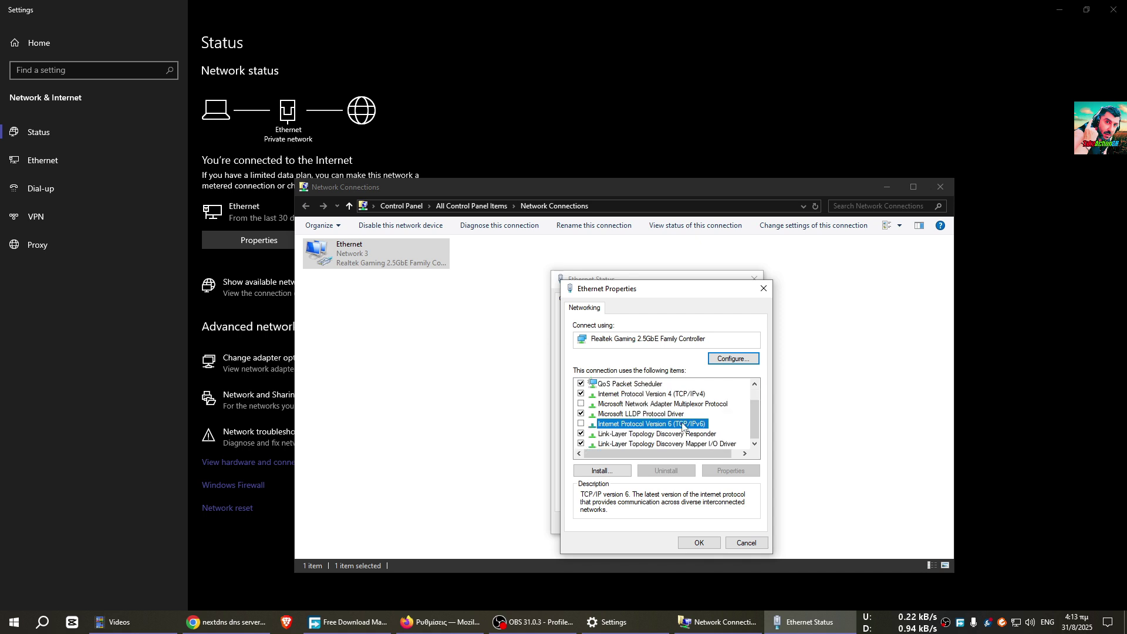
{"action": "left_click", "coordinate": [582, 424]}
{"action": "left_click", "coordinate": [581, 424]}
{"action": "left_click", "coordinate": [581, 424]}
{"action": "left_click", "coordinate": [582, 424]}
{"action": "scroll", "coordinate": [583, 427], "scroll_direction": "up", "scroll_amount": 1}
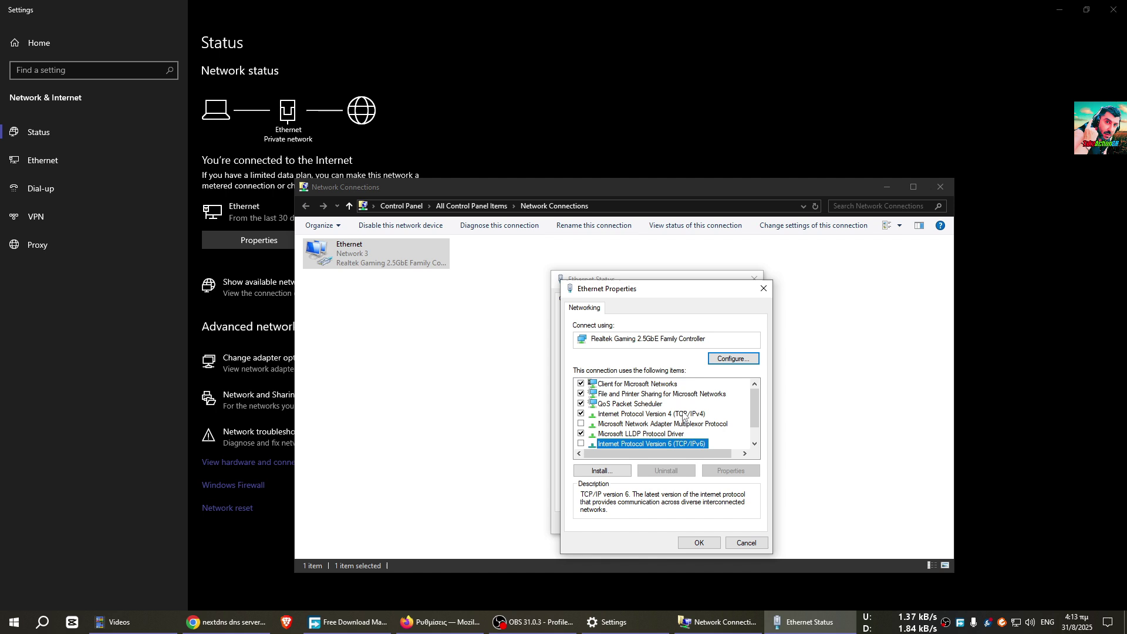
{"action": "left_click", "coordinate": [685, 415]}
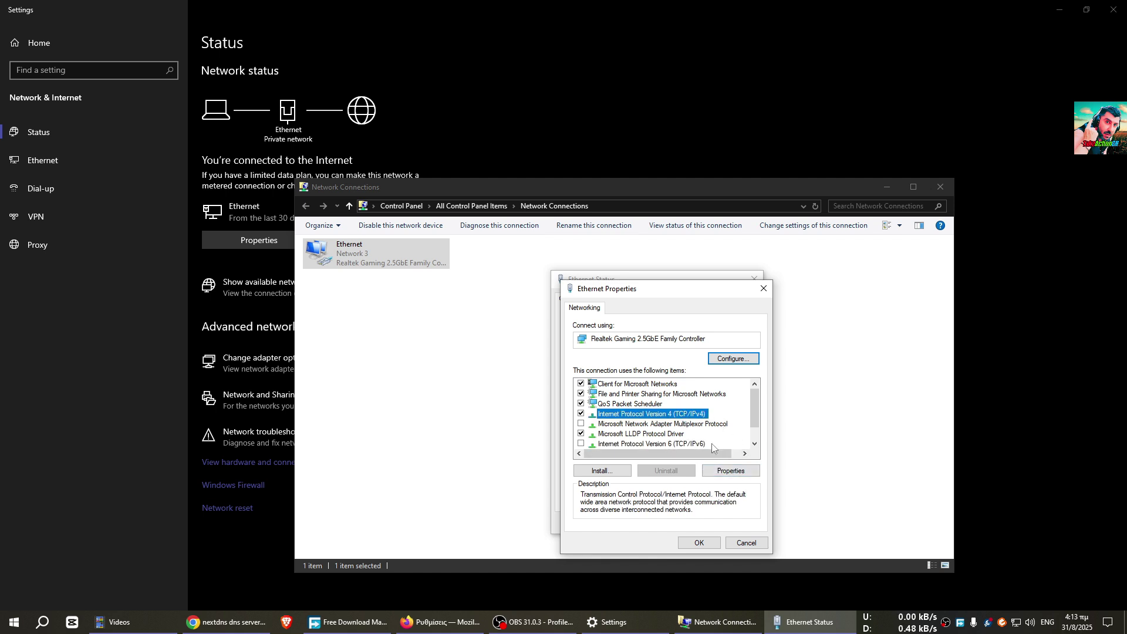
Set the IPv4 DNS servers to 45.90.28.84 preferred and 45.90.30.84 alternate.
{"action": "left_click", "coordinate": [721, 472]}
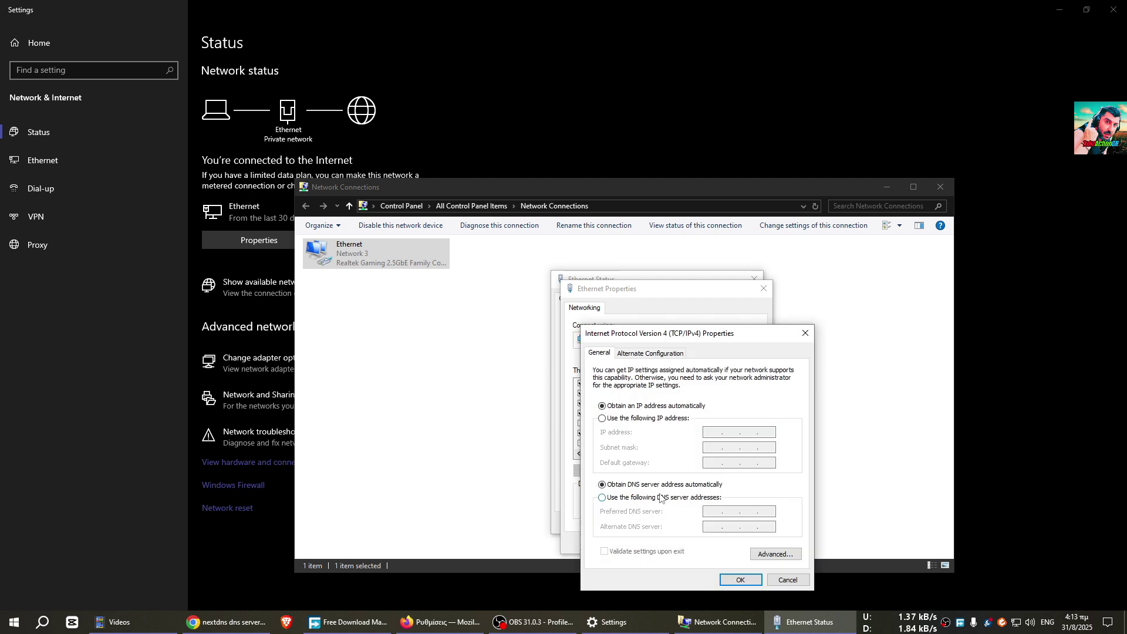
{"action": "left_click", "coordinate": [661, 498]}
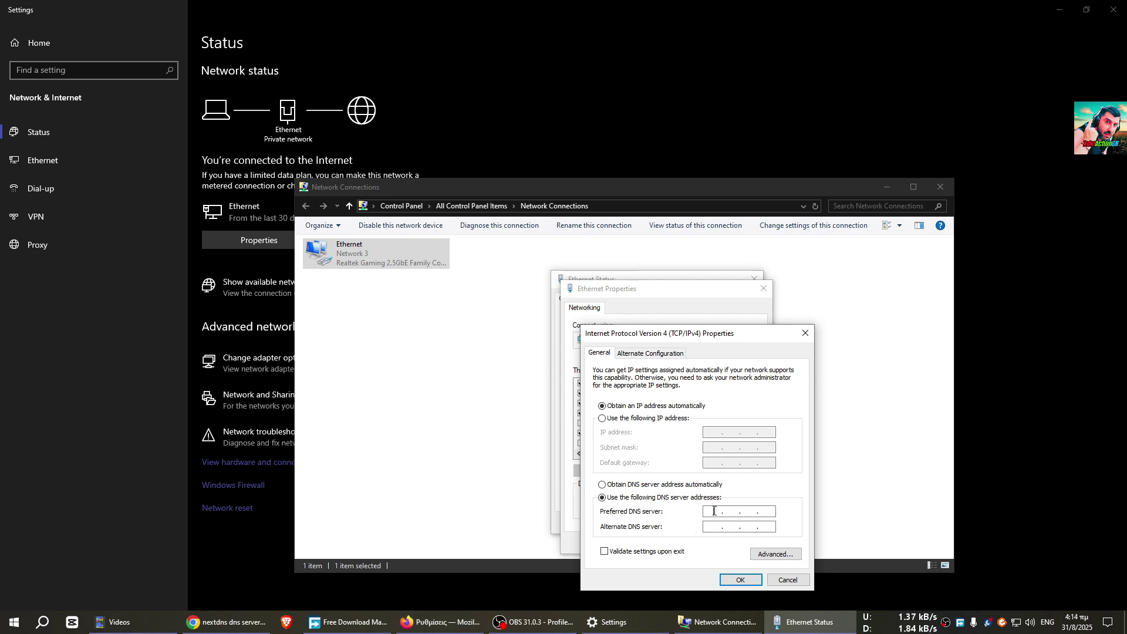
{"action": "type", "text": "45 . 90 . 28 . 84"}
{"action": "left_click", "coordinate": [715, 524]}
{"action": "type", "text": "45 . 90 . 30 ."}
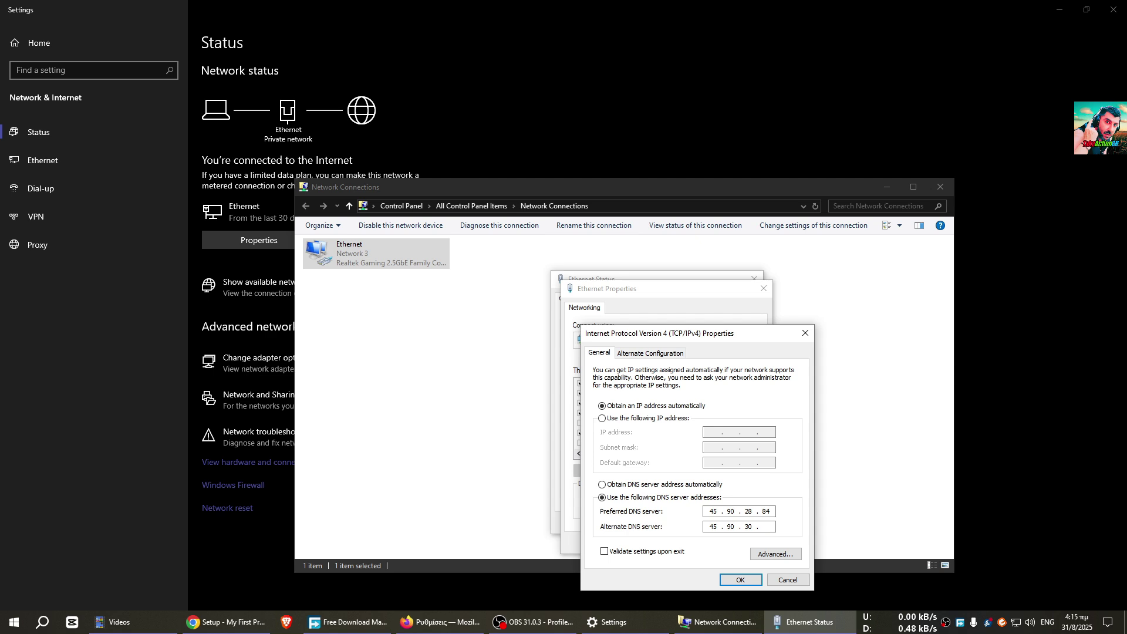
{"action": "type", "text": " 84"}
{"action": "left_click", "coordinate": [741, 580]}
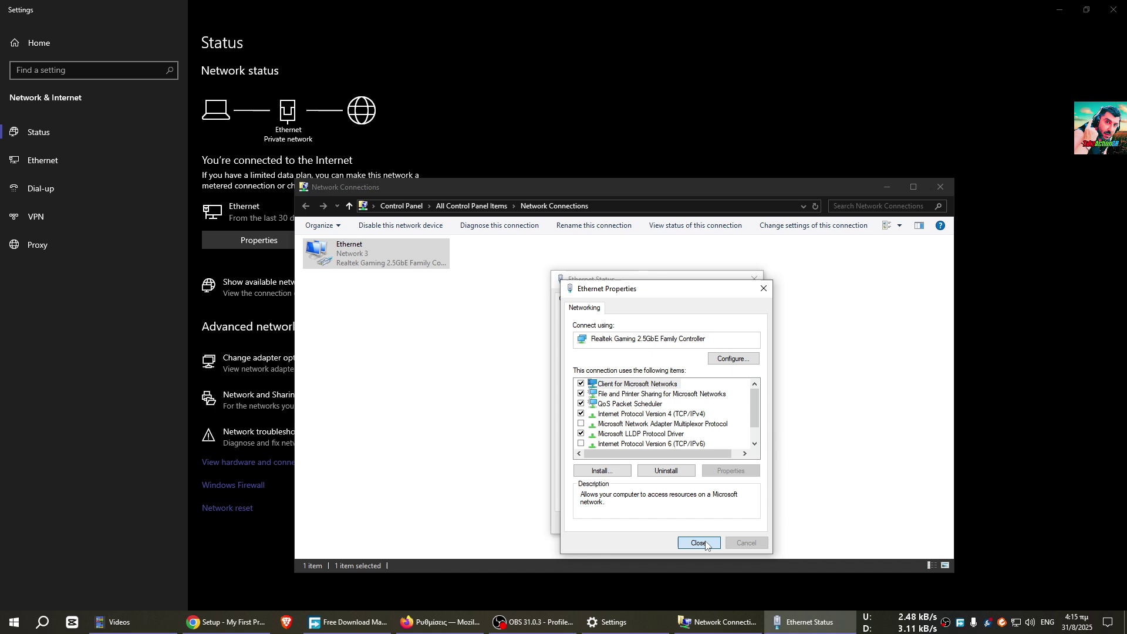
Close and reopen Ethernet Properties, then enable Internet Protocol Version 6.
{"action": "left_click", "coordinate": [700, 543]}
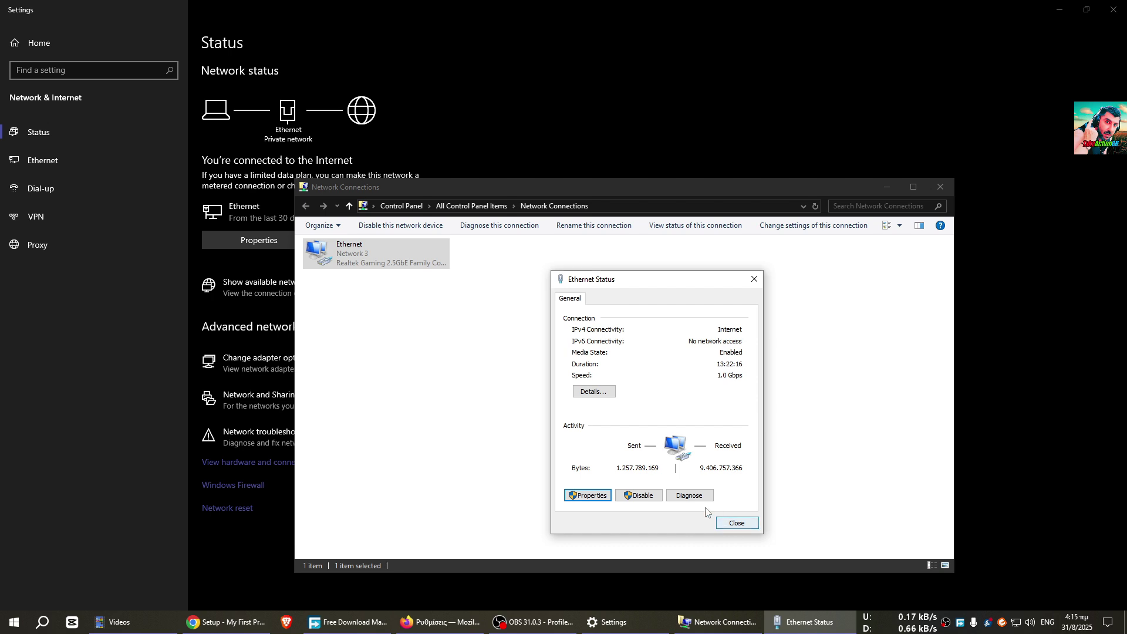
{"action": "left_click", "coordinate": [589, 496]}
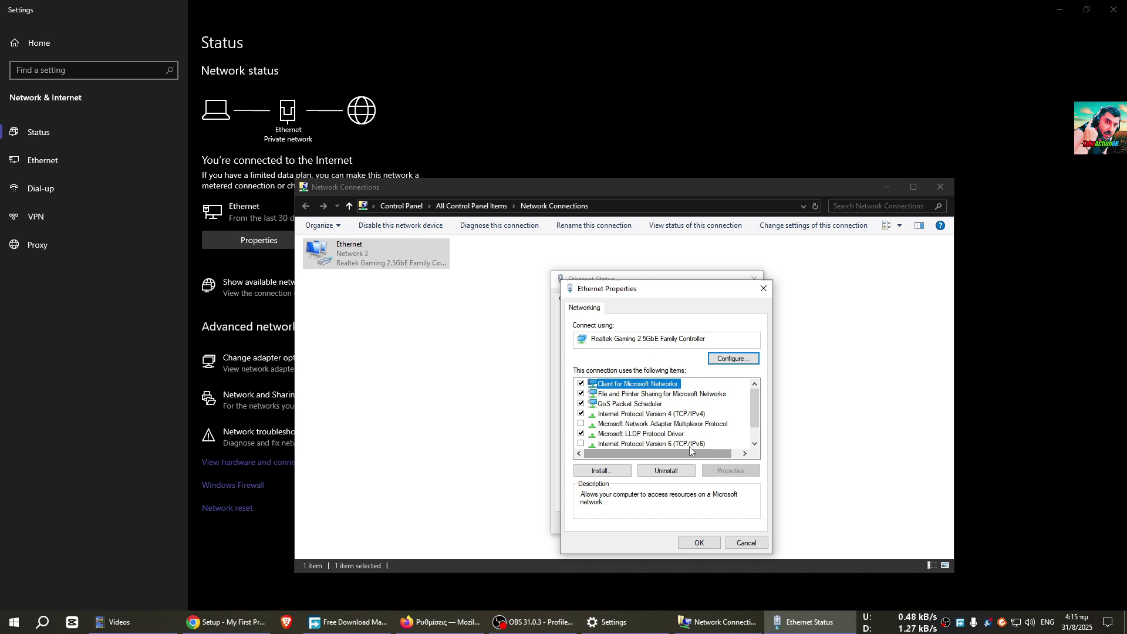
{"action": "left_click", "coordinate": [690, 449]}
{"action": "key", "text": "space"}
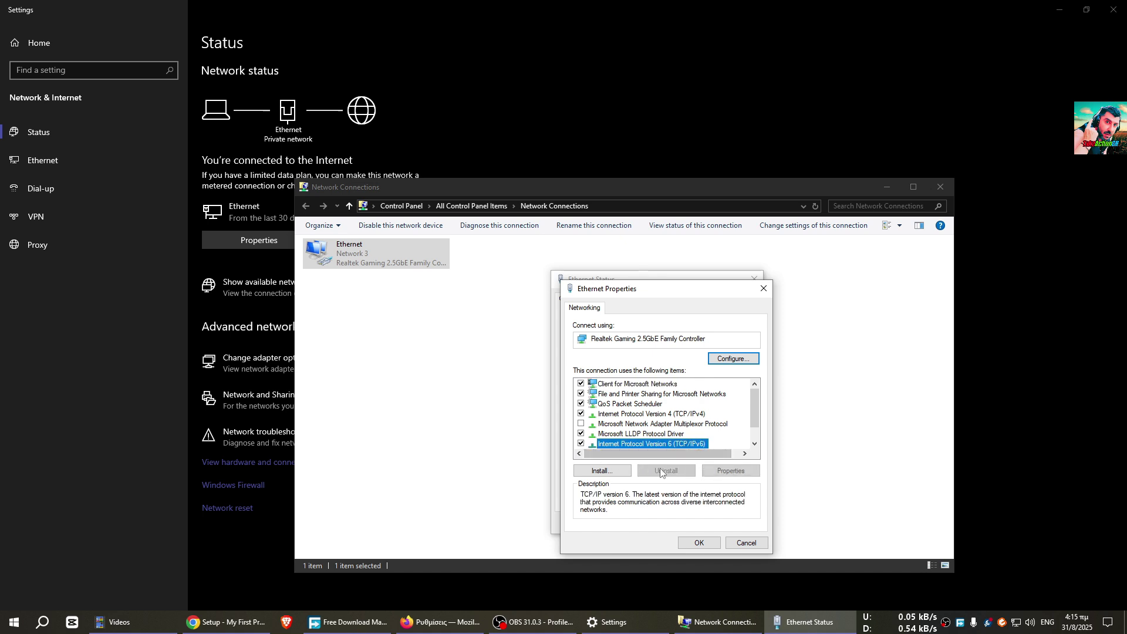
Switch the IPv6 settings to manually specified DNS server addresses.
{"action": "left_click", "coordinate": [744, 473]}
{"action": "left_click", "coordinate": [691, 497]}
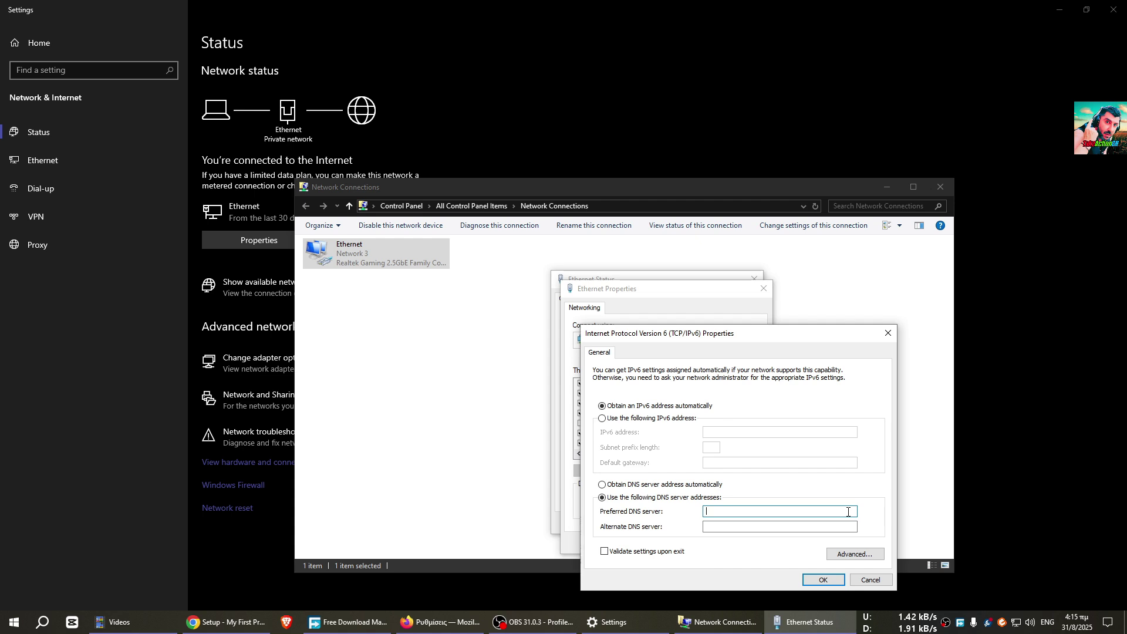
{"action": "left_click", "coordinate": [710, 529]}
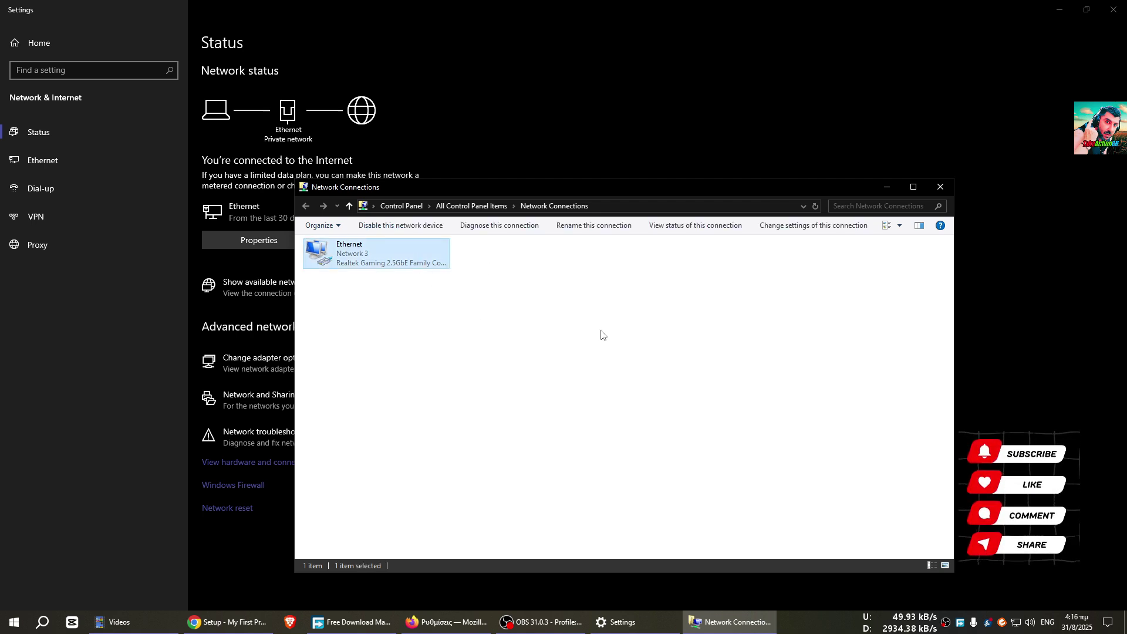
{"action": "left_click", "coordinate": [566, 416]}
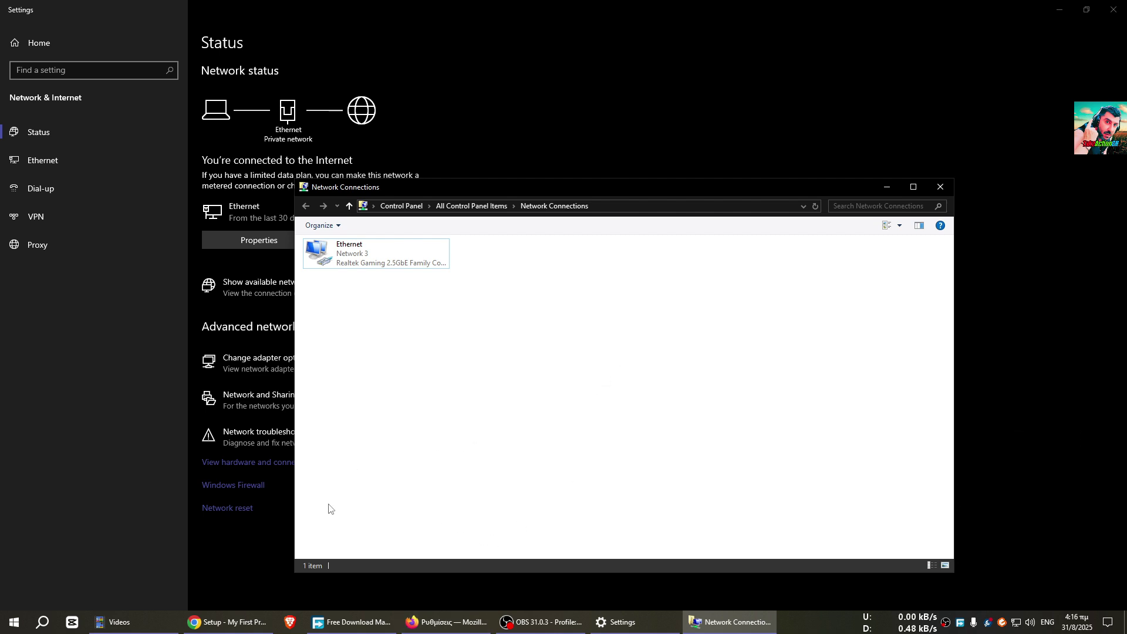
Close the old Chrome window and open a fresh one on the Google homepage.
{"action": "right_click", "coordinate": [229, 622]}
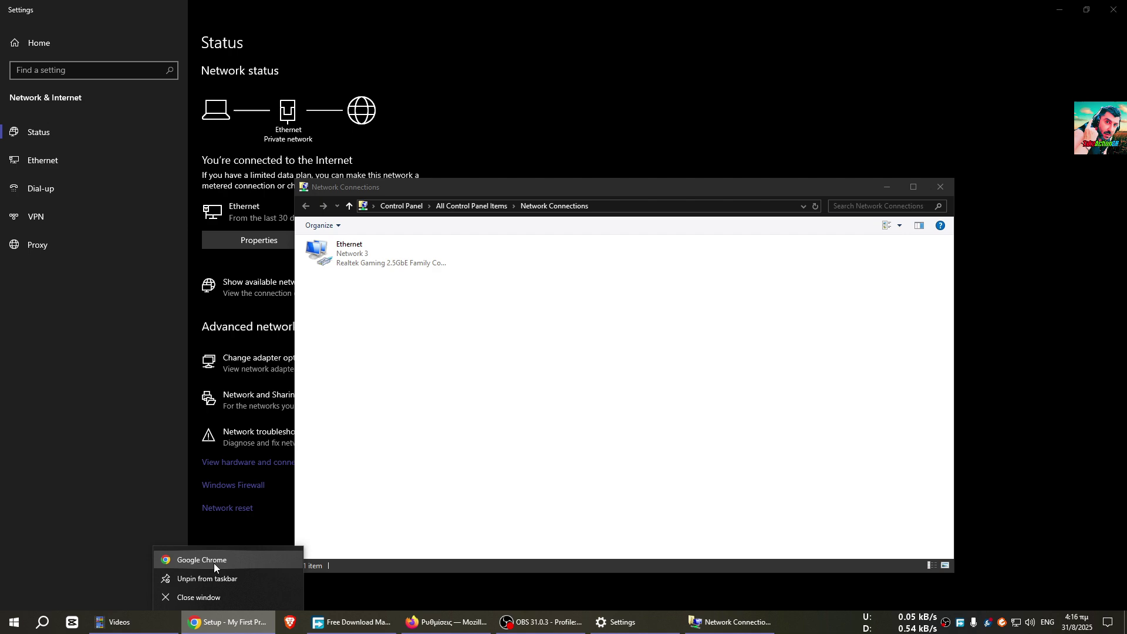
{"action": "left_click", "coordinate": [203, 596]}
{"action": "left_click", "coordinate": [197, 622]}
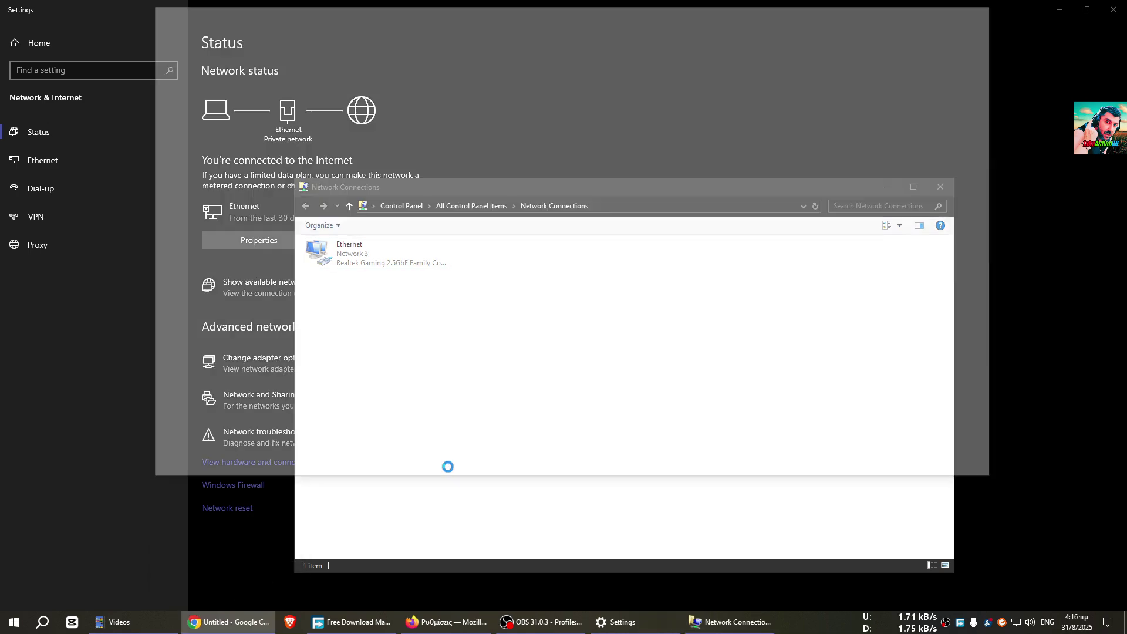
{"action": "left_click_drag", "start_coordinate": [601, 10], "coordinate": [654, 107]}
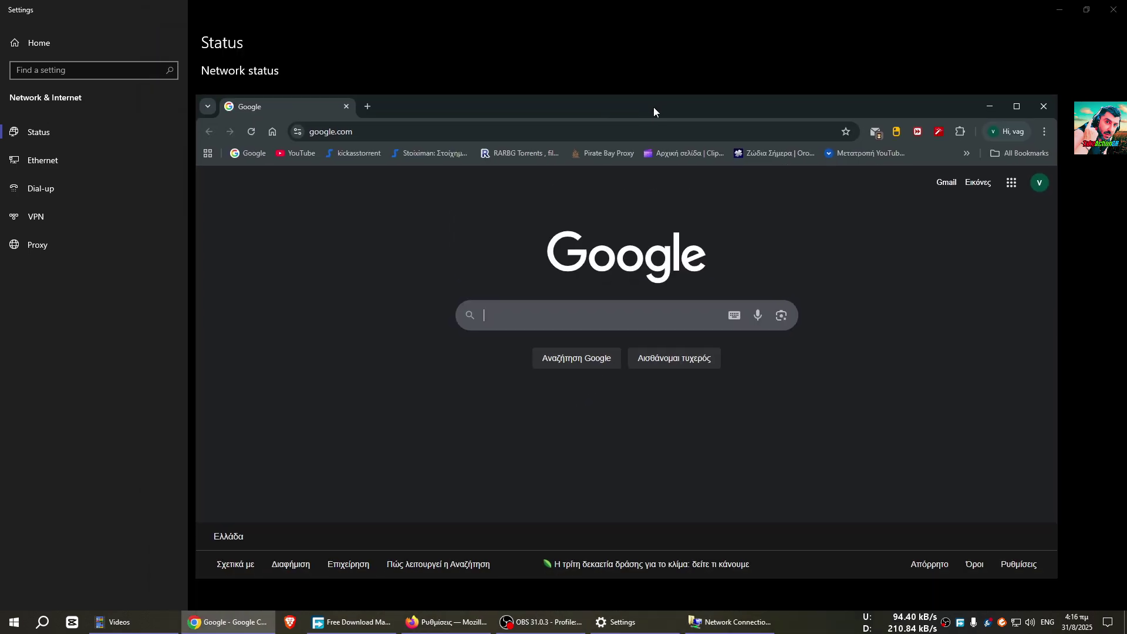
Open Chrome's Privacy and security settings in a maximized window.
{"action": "left_click", "coordinate": [1043, 132]}
{"action": "mouse_move", "coordinate": [946, 436]}
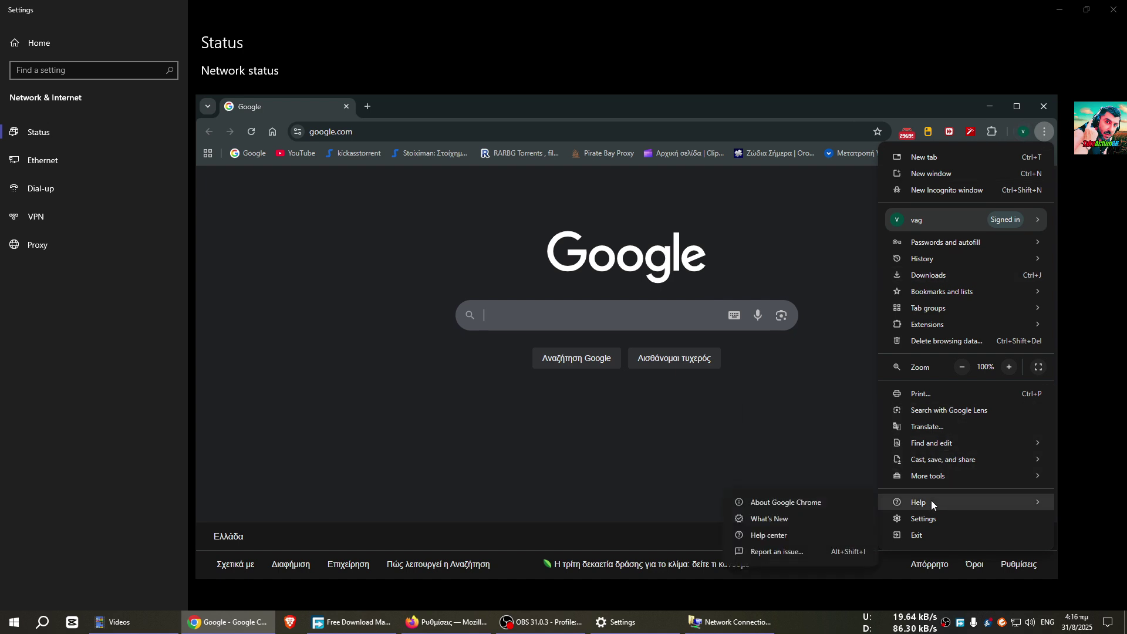
{"action": "mouse_move", "coordinate": [936, 481]}
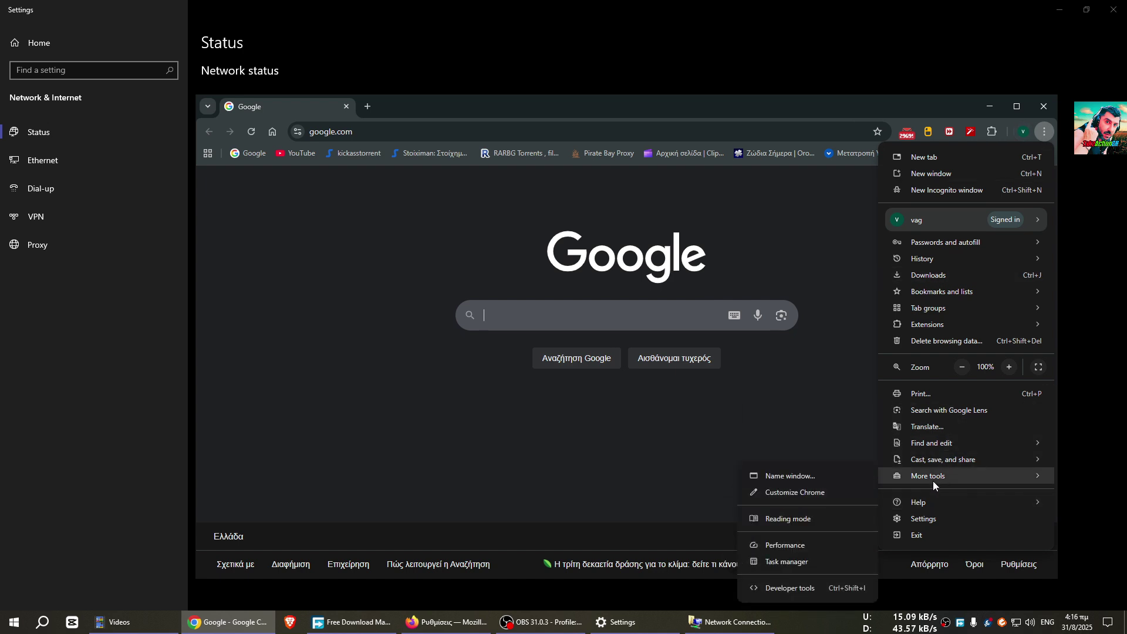
{"action": "left_click", "coordinate": [925, 519]}
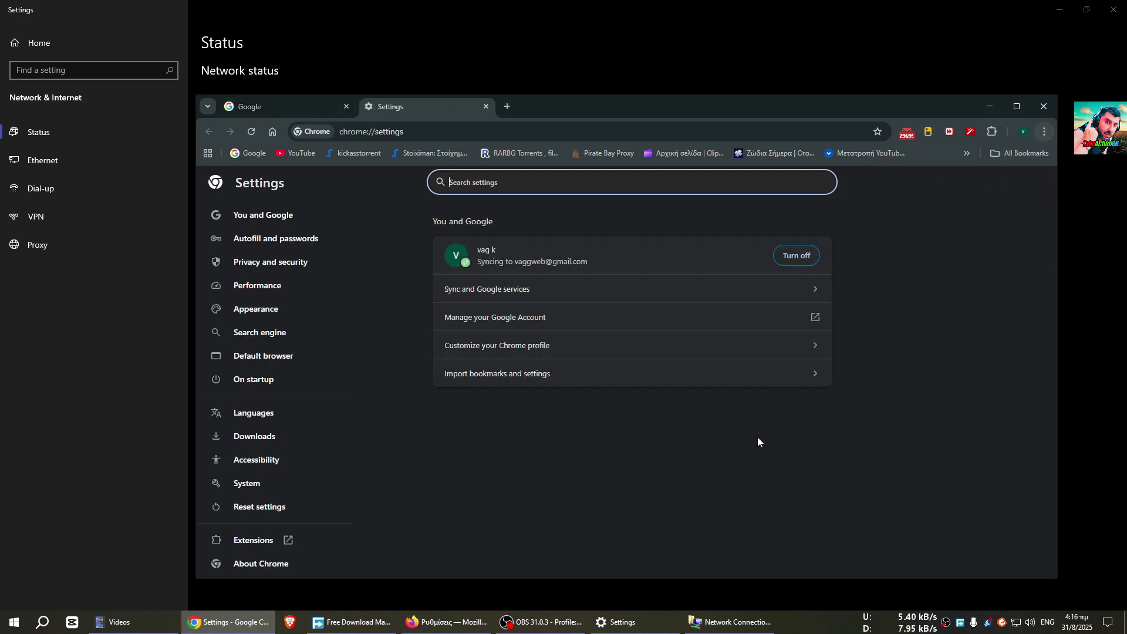
{"action": "left_click", "coordinate": [288, 269]}
{"action": "left_click", "coordinate": [1017, 105]}
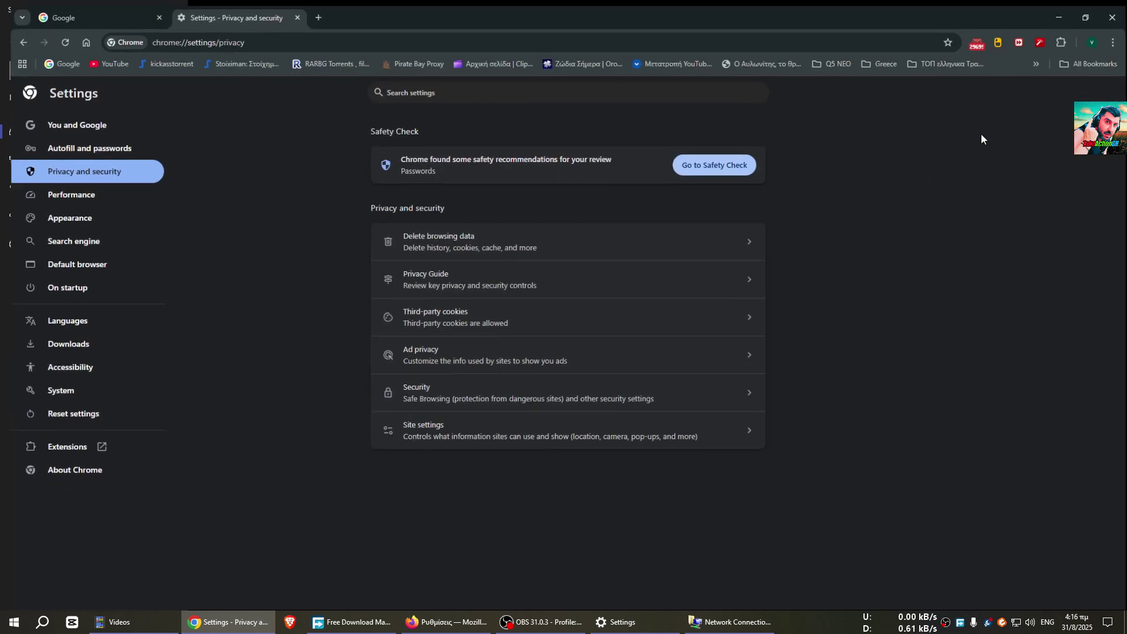
On the Security page, set Use secure DNS to a custom DNS service provider.
{"action": "left_click", "coordinate": [436, 396]}
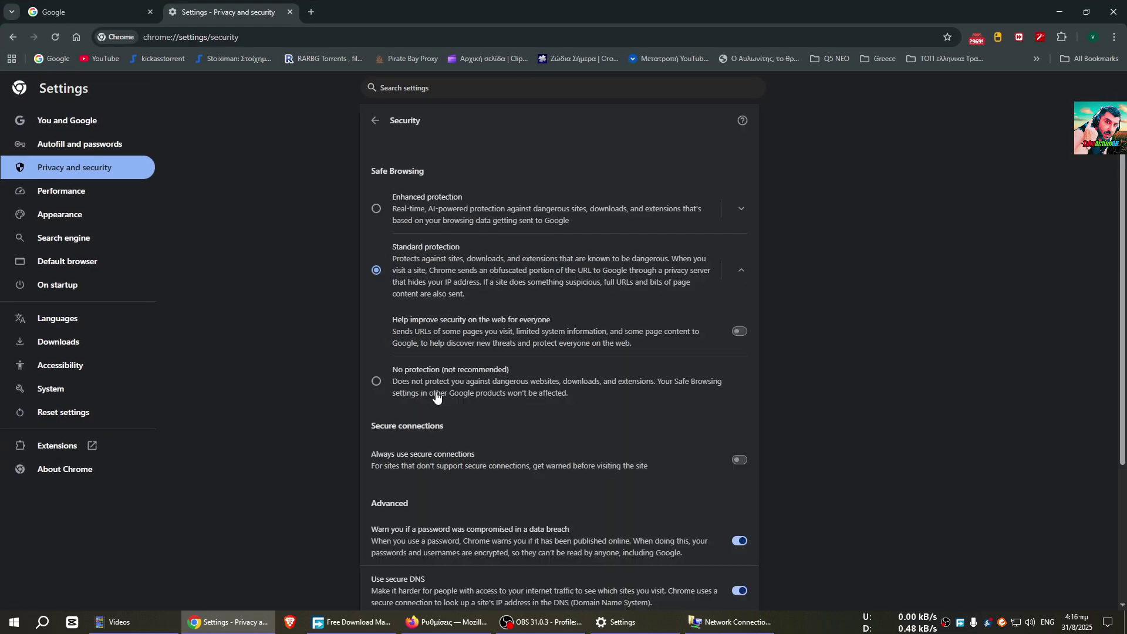
{"action": "scroll", "coordinate": [816, 317], "scroll_direction": "down", "scroll_amount": 3}
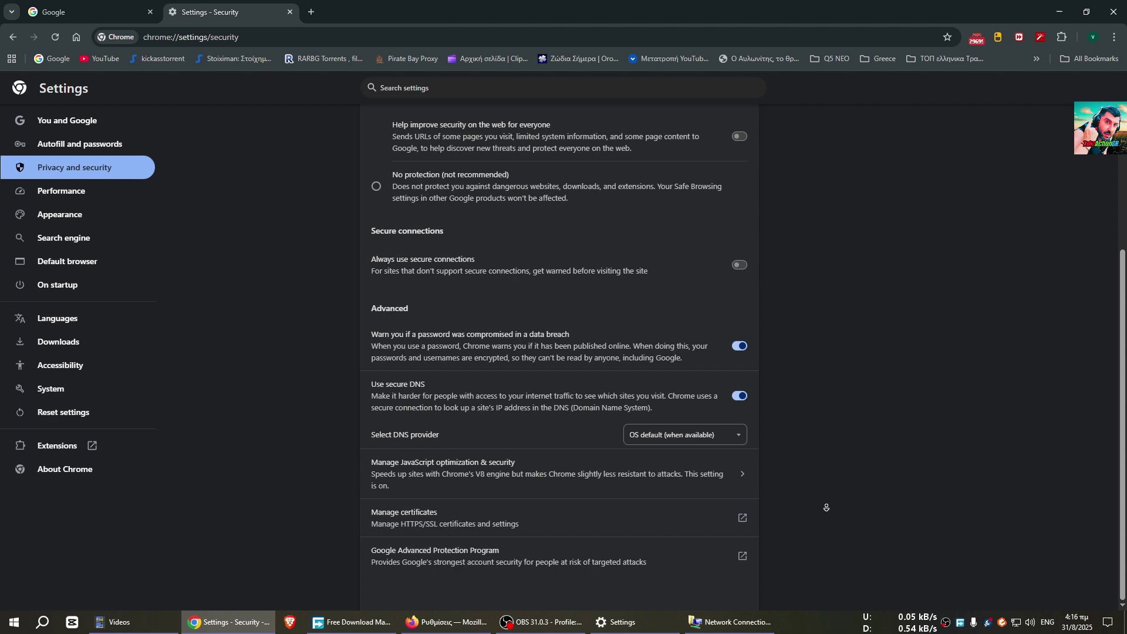
{"action": "left_click", "coordinate": [668, 435]}
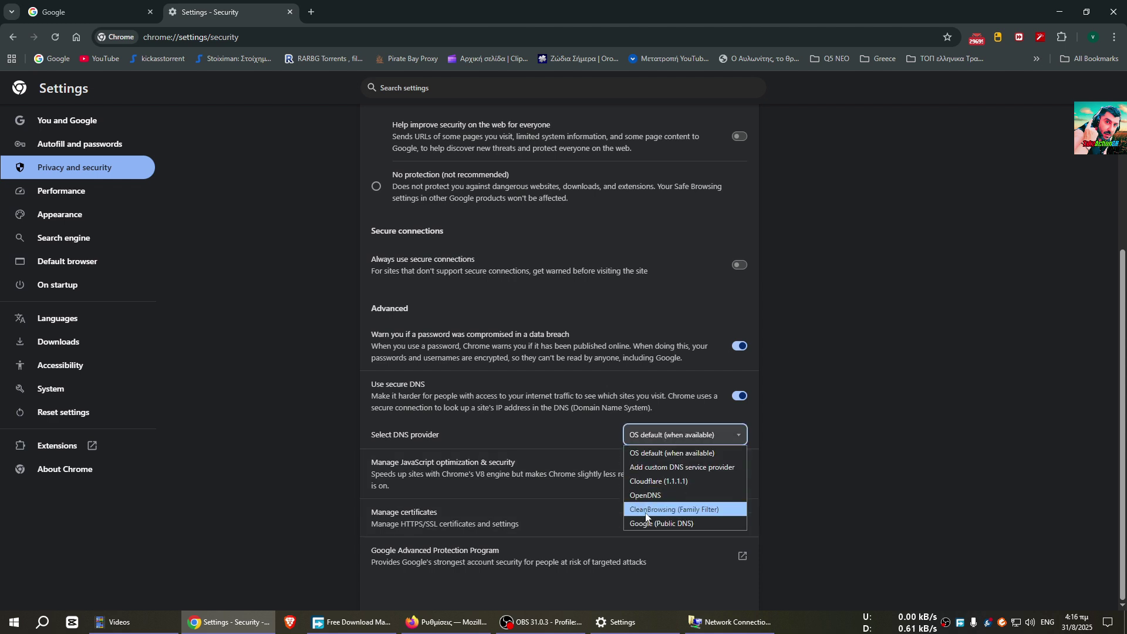
{"action": "left_click", "coordinate": [682, 467]}
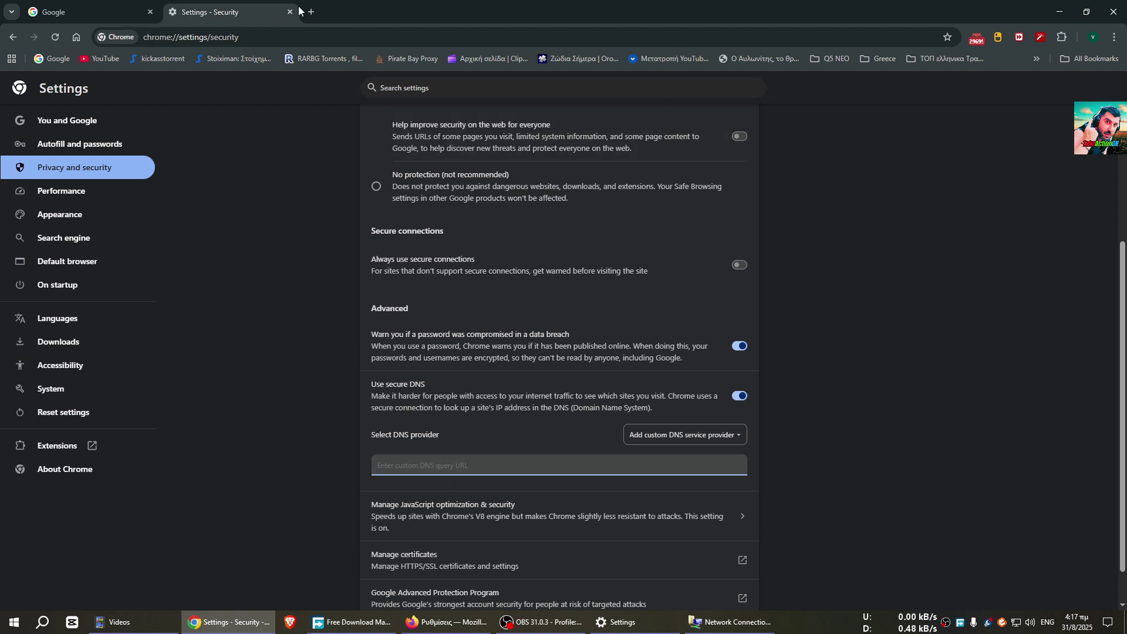
Bring up Firefox's about:preferences#privacy page at the DNS over HTTPS section.
{"action": "left_click", "coordinate": [1112, 12]}
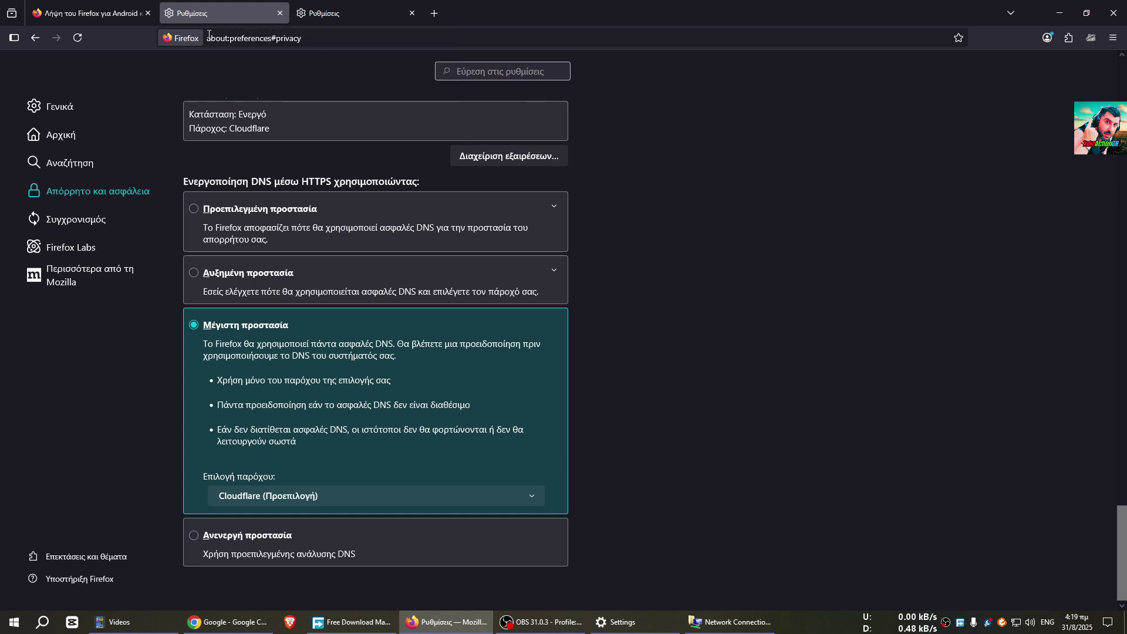
{"action": "left_click", "coordinate": [363, 40]}
{"action": "left_click", "coordinate": [362, 41]}
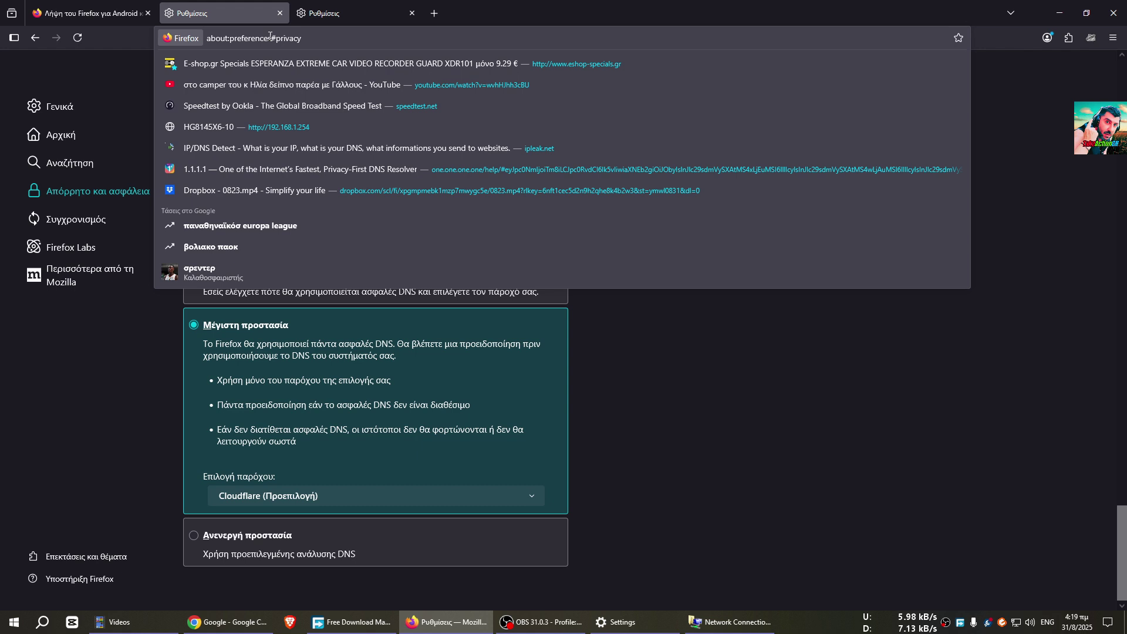
{"action": "triple_click", "coordinate": [247, 37]}
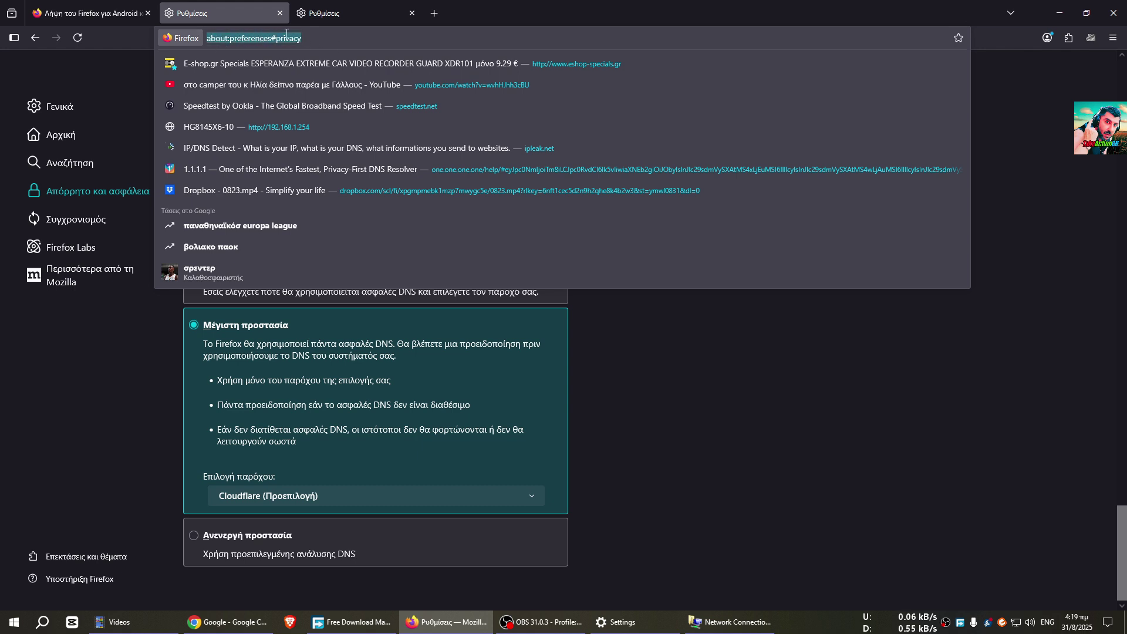
{"action": "key", "text": "Escape"}
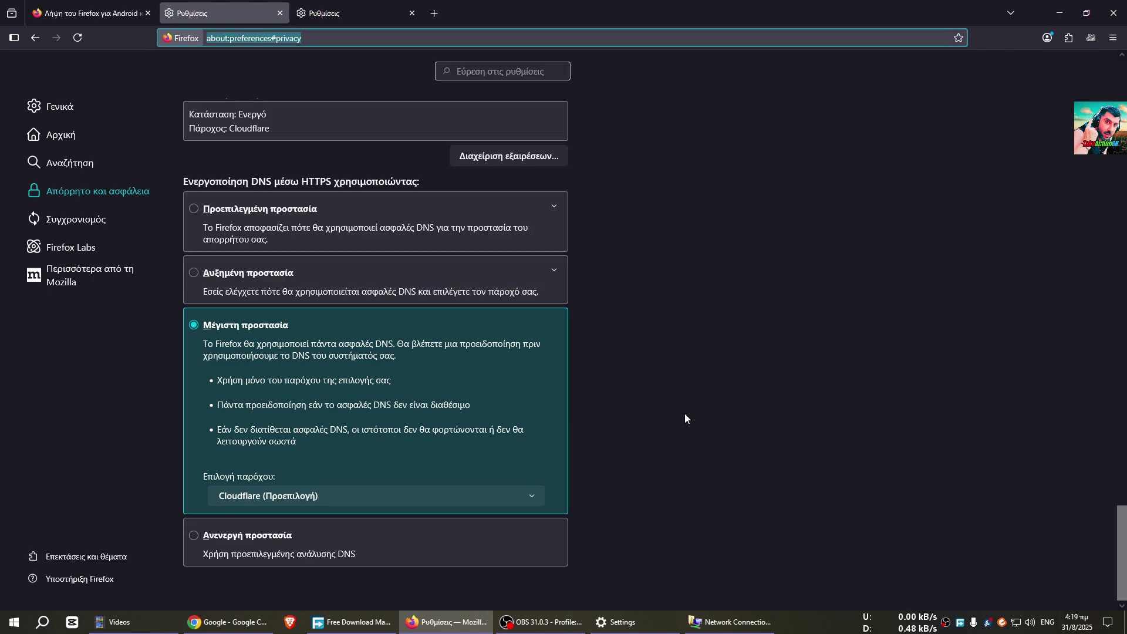
{"action": "scroll", "coordinate": [771, 352], "scroll_direction": "up", "scroll_amount": 20}
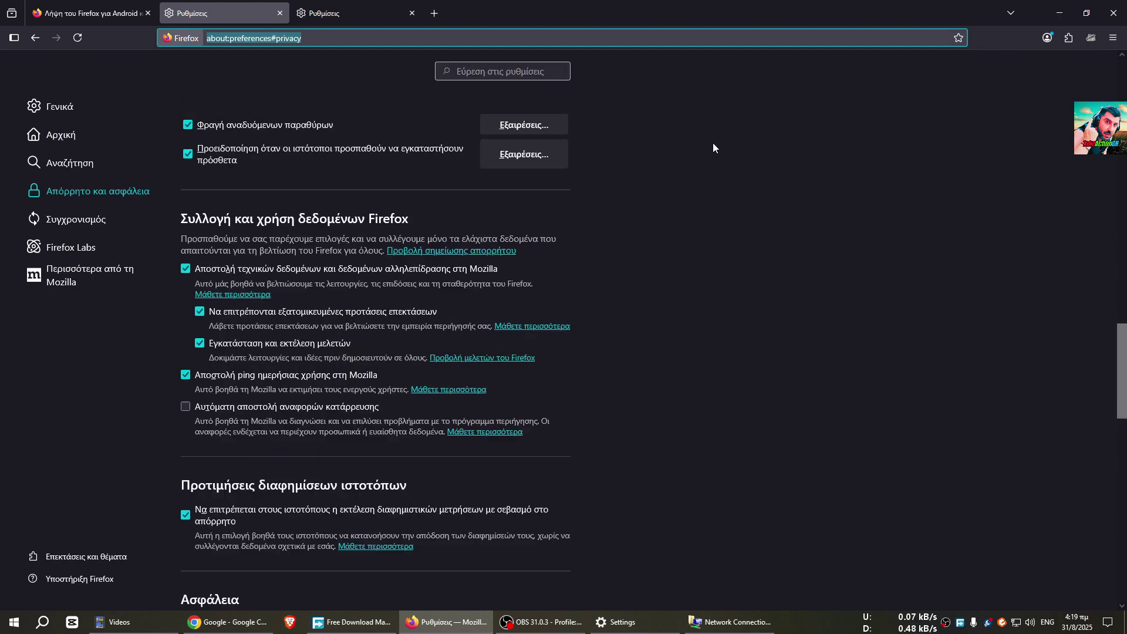
{"action": "scroll", "coordinate": [739, 386], "scroll_direction": "up", "scroll_amount": 8}
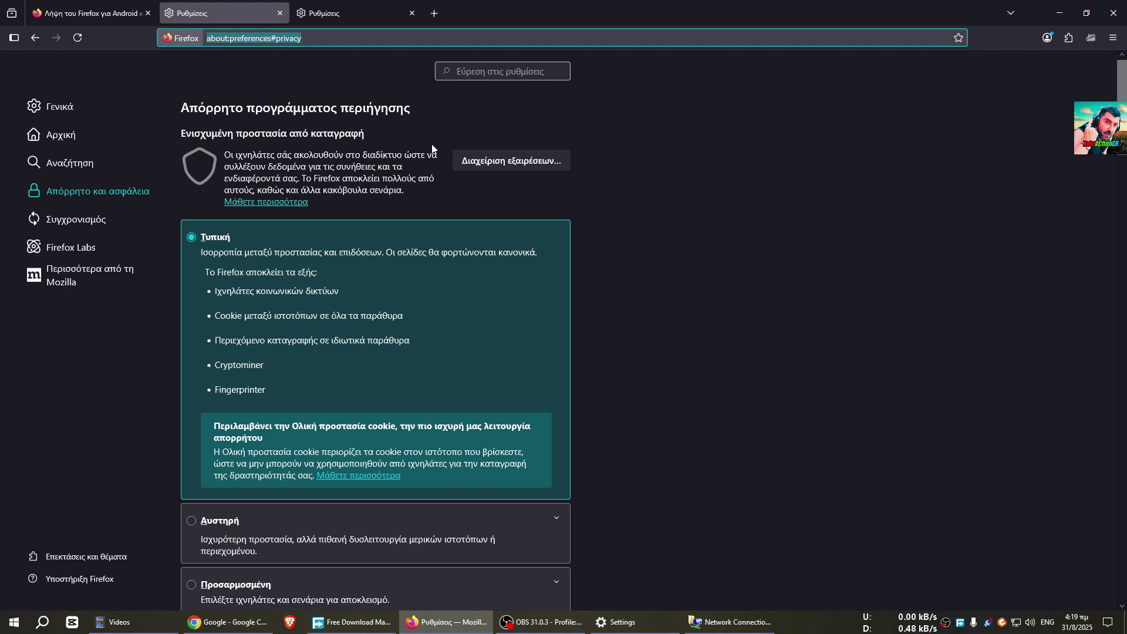
{"action": "scroll", "coordinate": [687, 352], "scroll_direction": "down", "scroll_amount": 20}
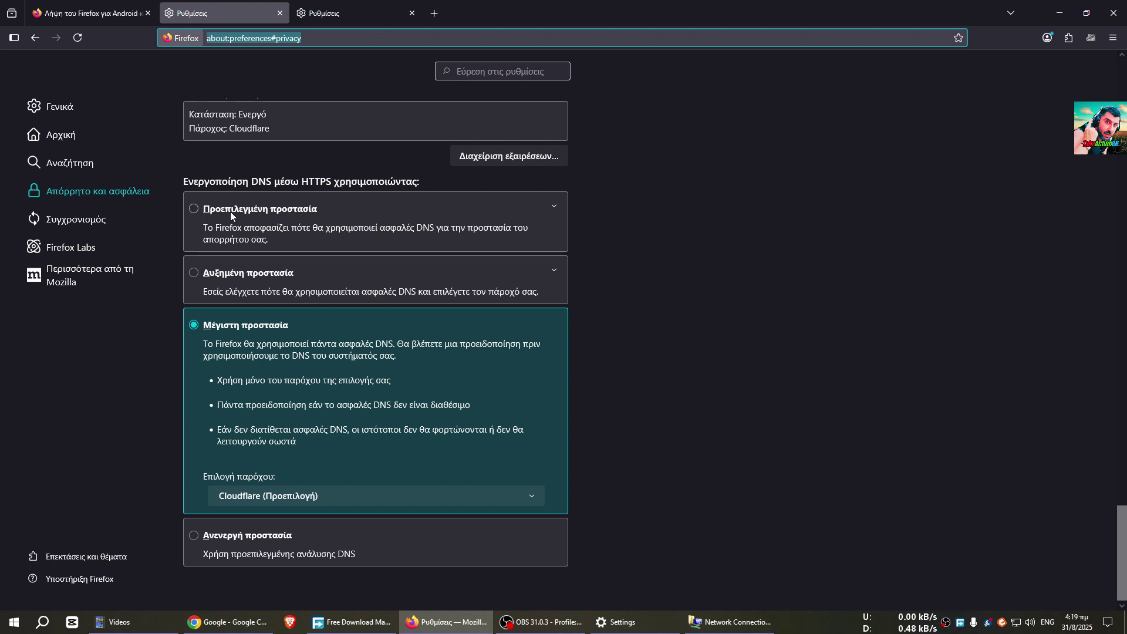
{"action": "left_click", "coordinate": [196, 325]}
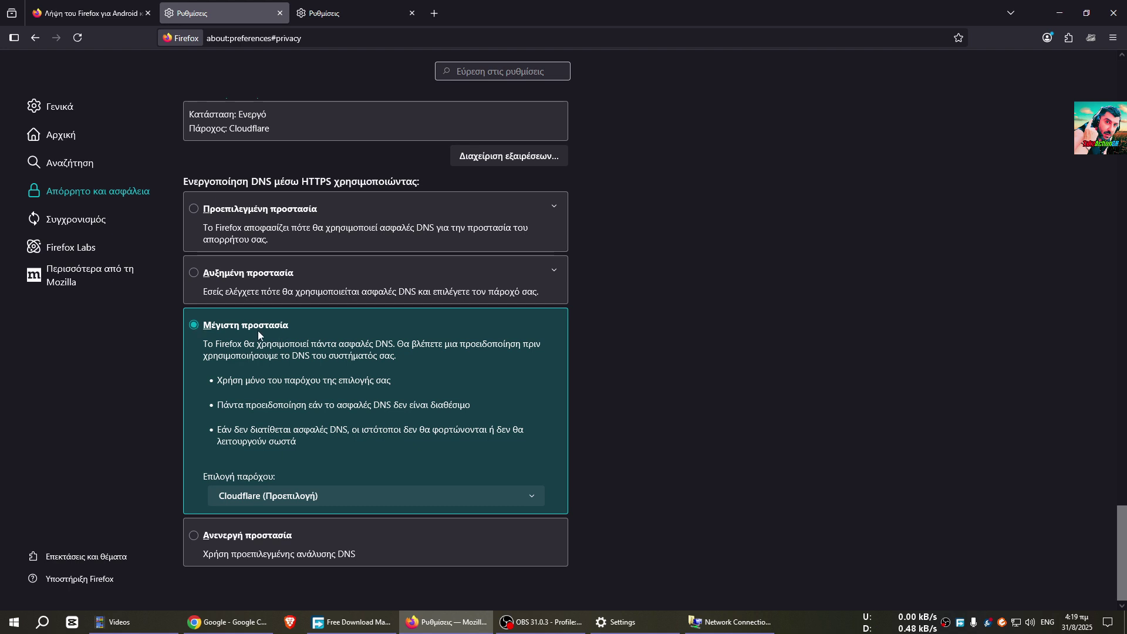
Try Αυξημένη and Μέγιστη protection with Cloudflare and custom providers, then choose Προεπιλεγμένη προστασία.
{"action": "left_click", "coordinate": [189, 268]}
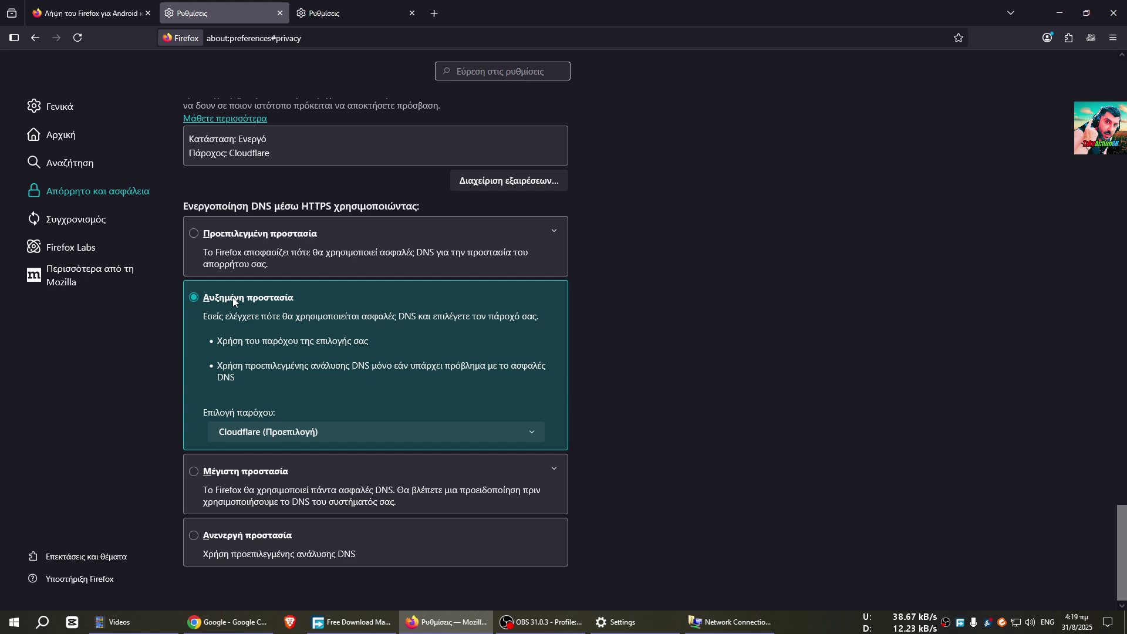
{"action": "left_click", "coordinate": [282, 431]}
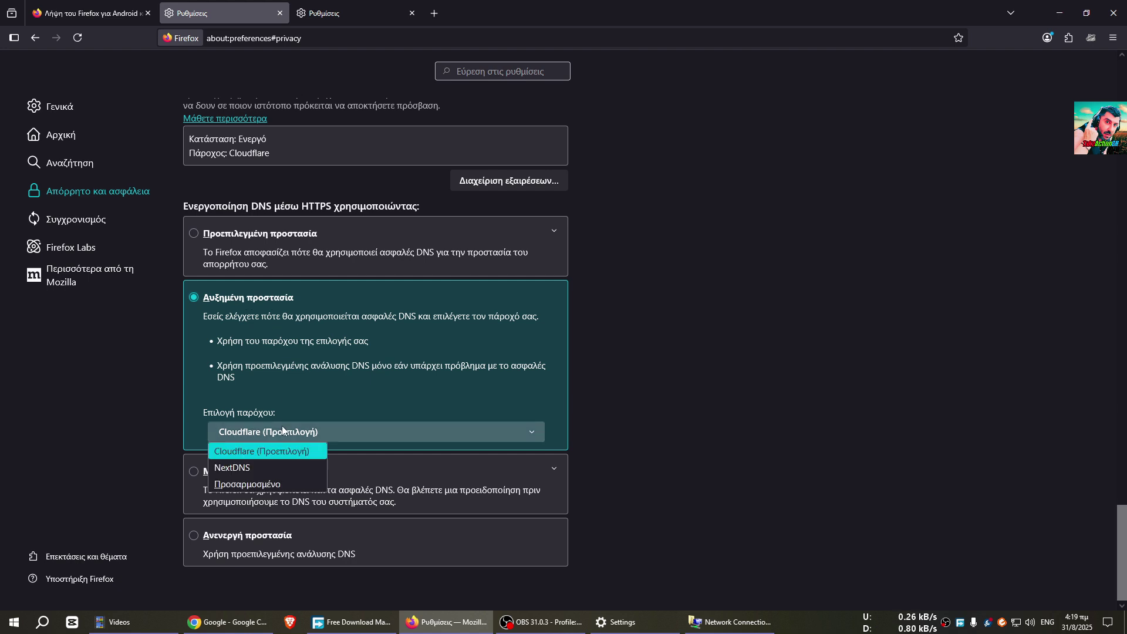
{"action": "left_click", "coordinate": [705, 393]}
{"action": "left_click", "coordinate": [260, 475]}
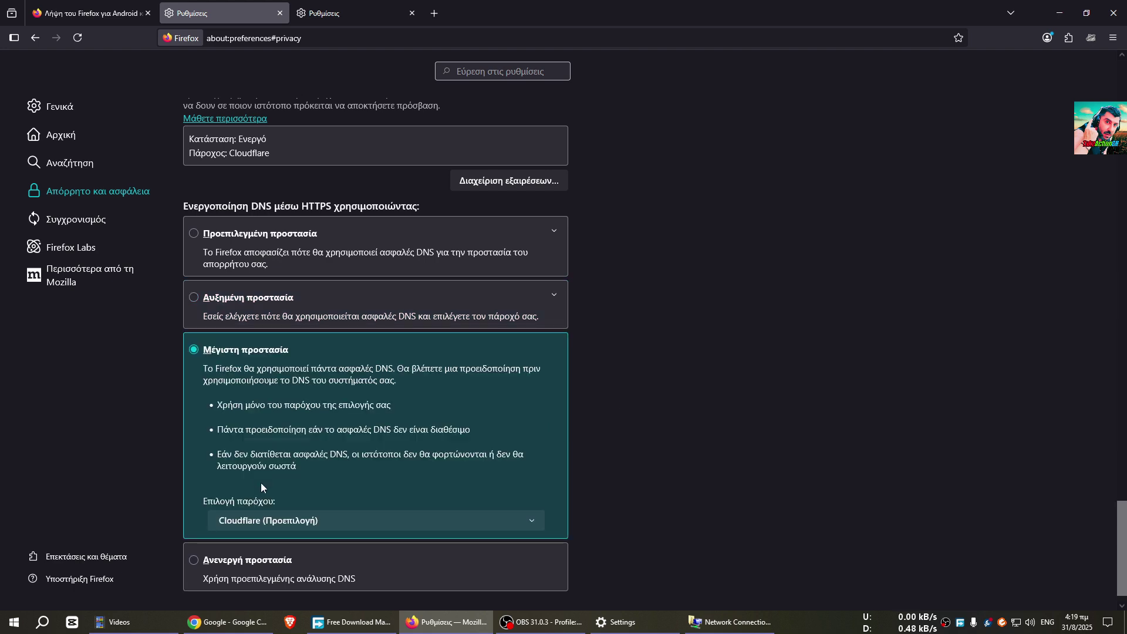
{"action": "left_click", "coordinate": [263, 521]}
{"action": "left_click", "coordinate": [262, 573]}
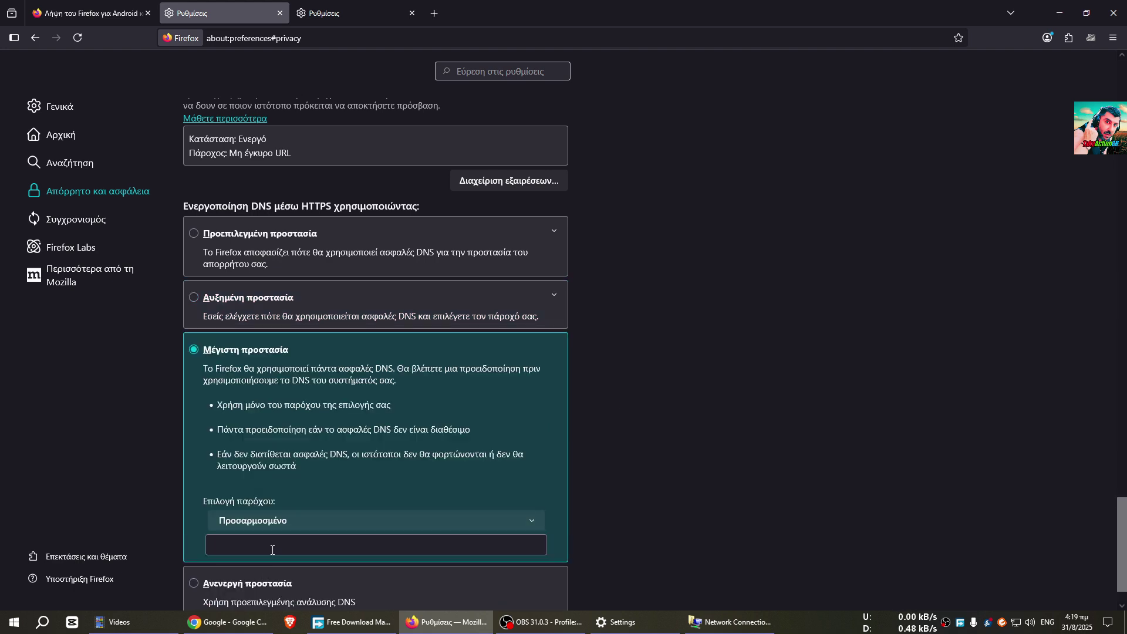
{"action": "left_click", "coordinate": [271, 550]}
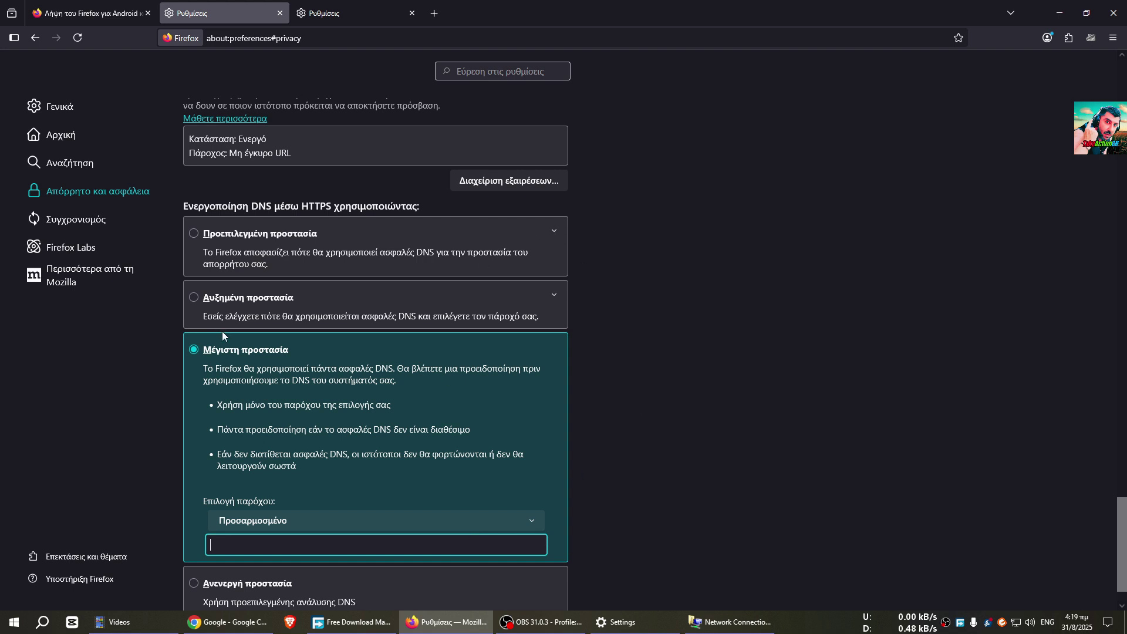
{"action": "left_click", "coordinate": [237, 237]}
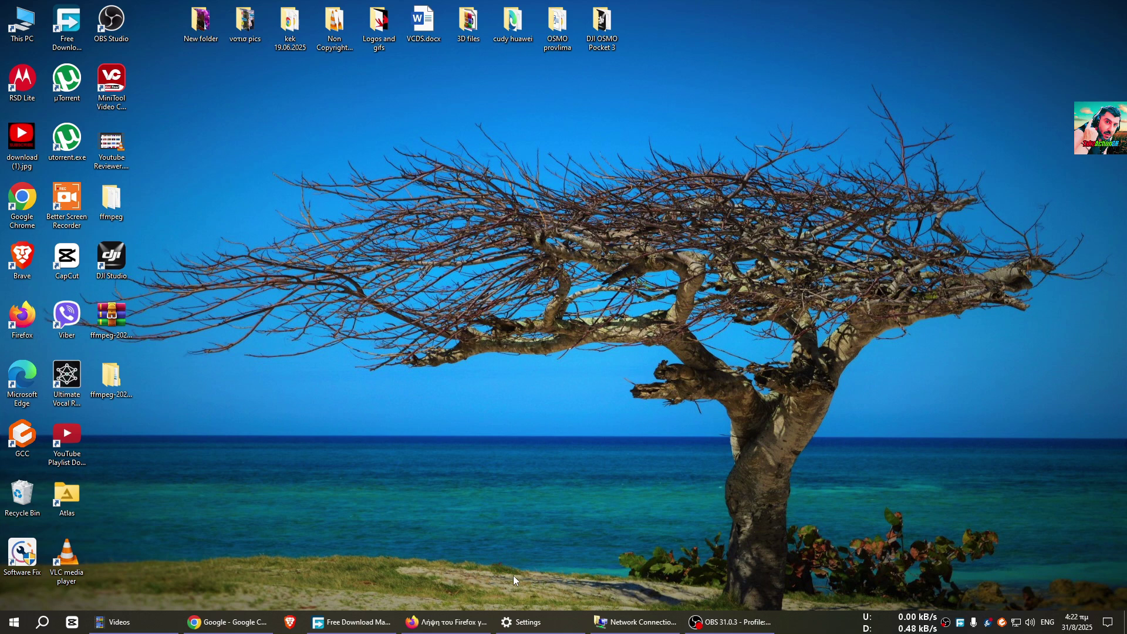
{"action": "left_click", "coordinate": [637, 621]}
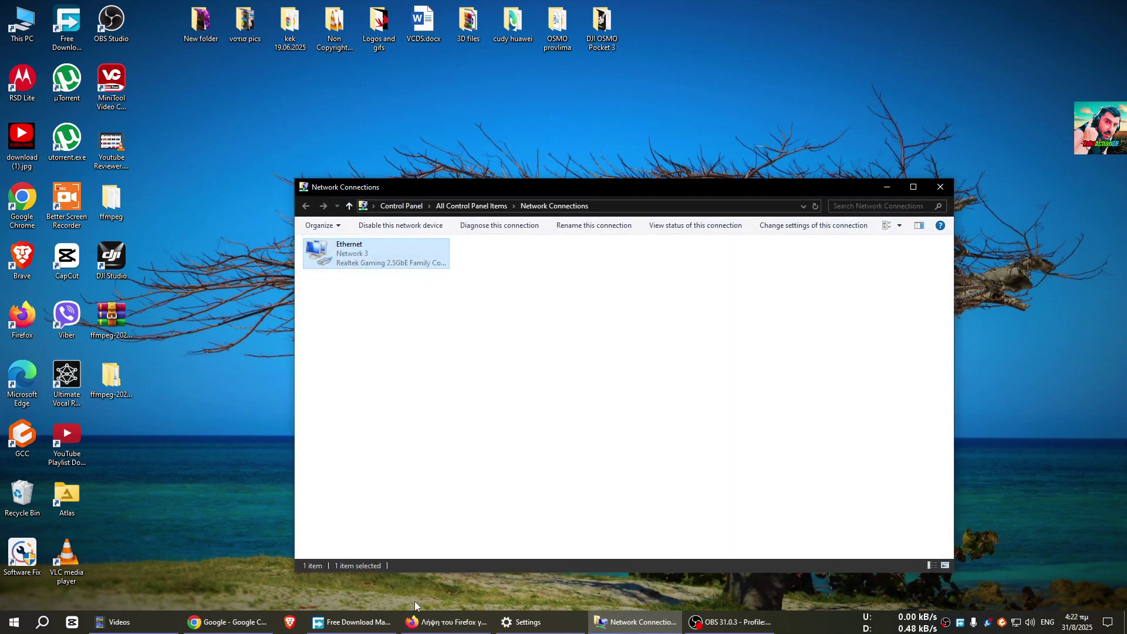
{"action": "left_click", "coordinate": [228, 622]}
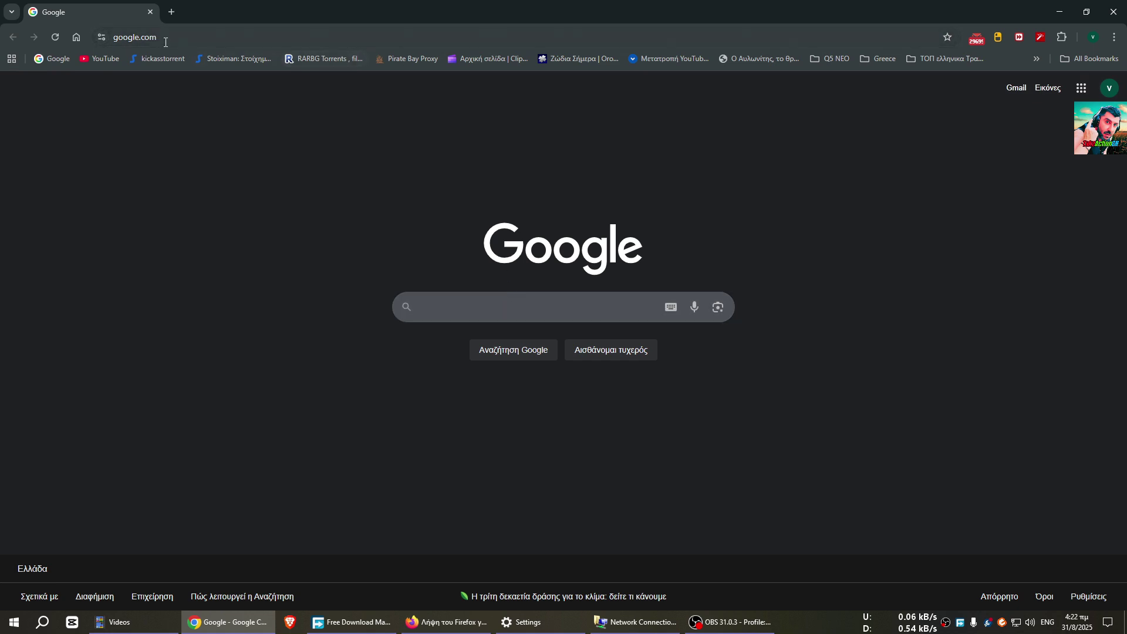
{"action": "left_click", "coordinate": [245, 41]}
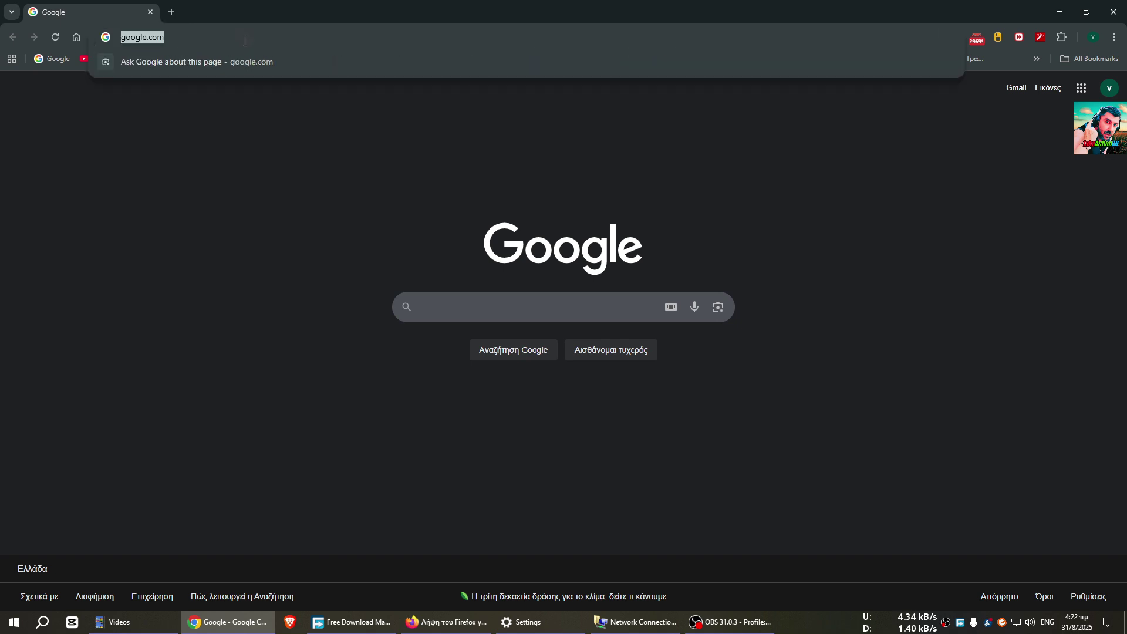
{"action": "type", "text": "ht"}
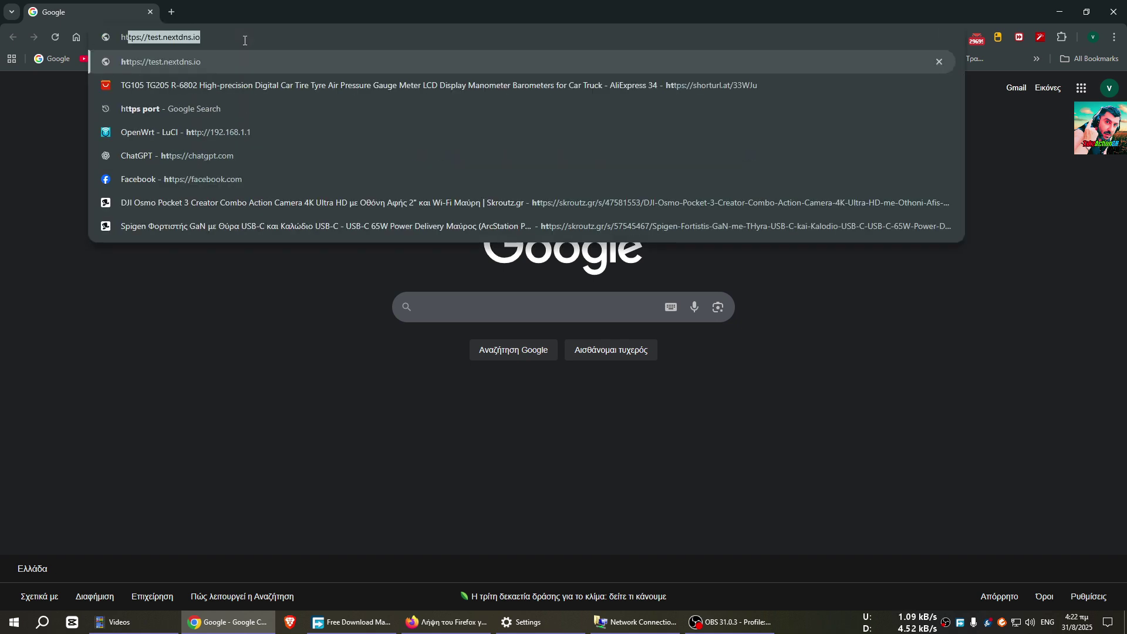
{"action": "type", "text": "tps"}
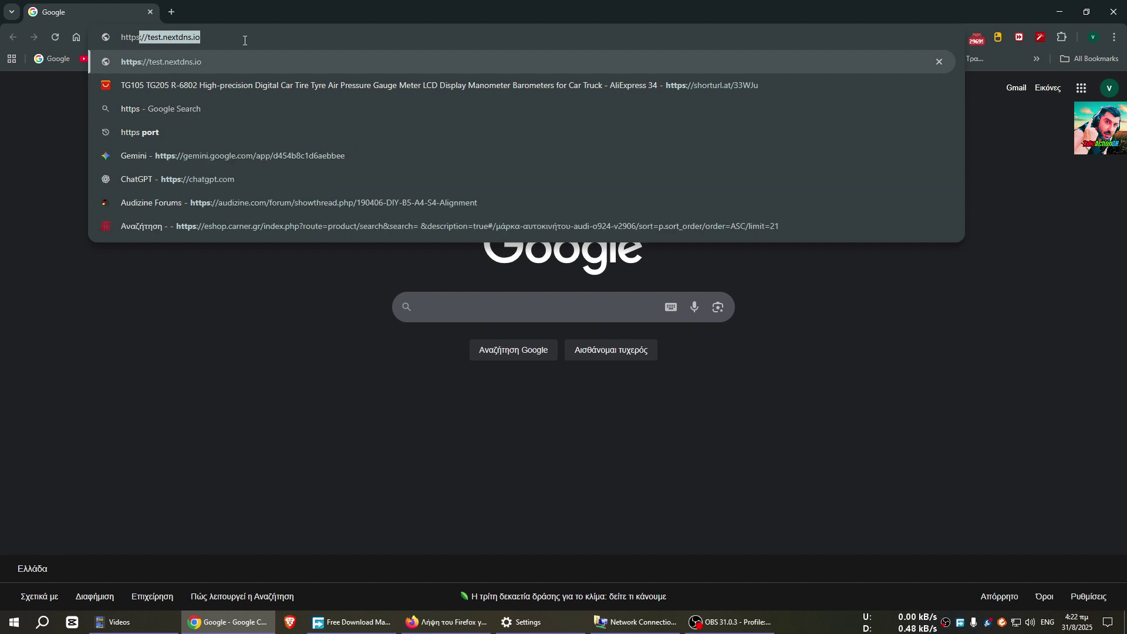
{"action": "type", "text": ":"}
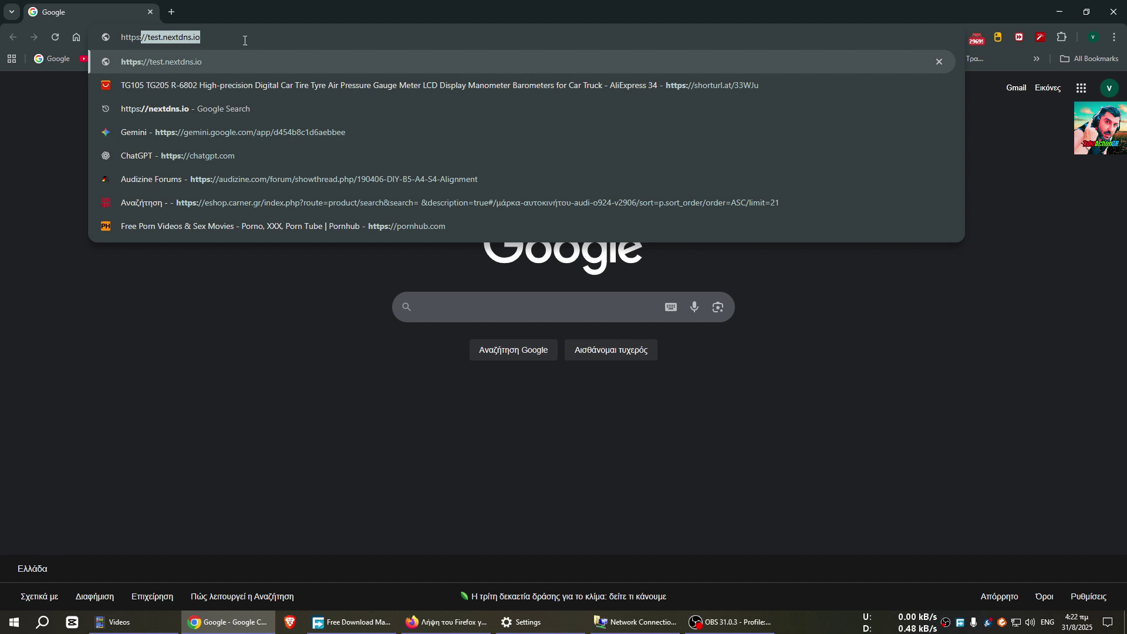
{"action": "left_click", "coordinate": [139, 34]}
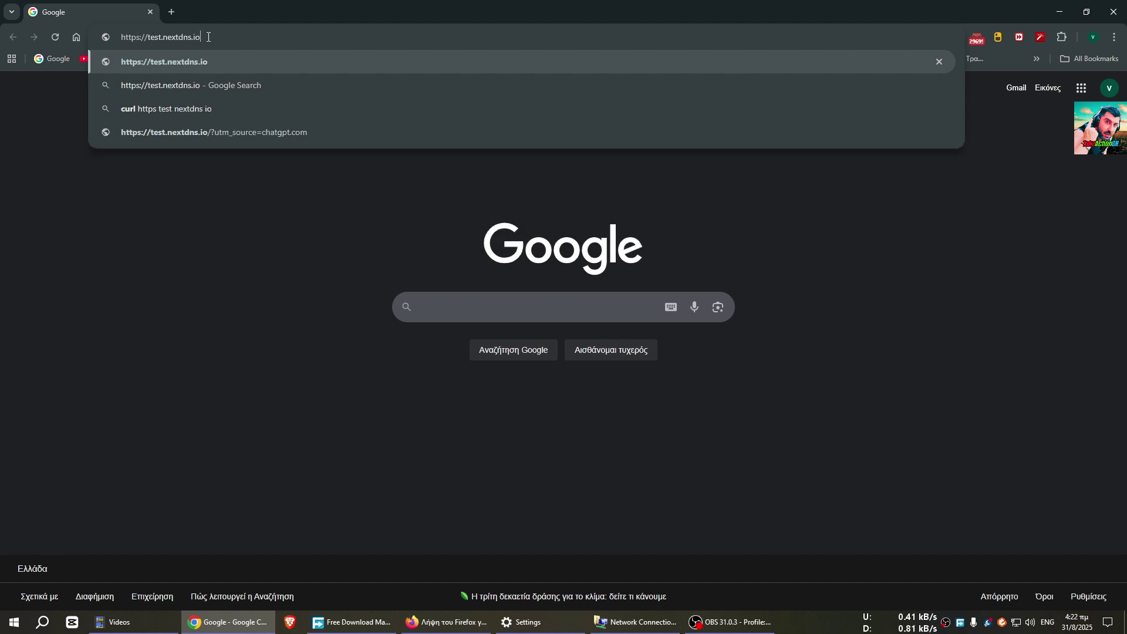
{"action": "key", "text": "Return"}
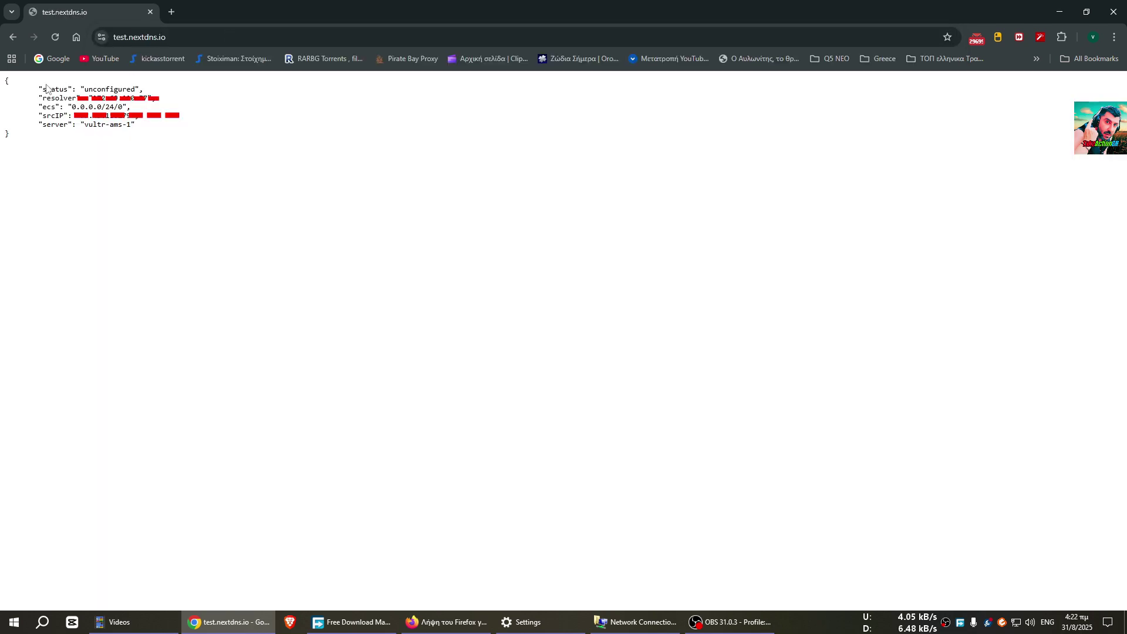
Highlight the 'unconfigured' status in the test result.
{"action": "left_click", "coordinate": [722, 625]}
{"action": "left_click", "coordinate": [722, 625]}
{"action": "left_click_drag", "start_coordinate": [39, 88], "coordinate": [146, 94]}
{"action": "left_click", "coordinate": [146, 94]}
{"action": "left_click_drag", "start_coordinate": [85, 90], "coordinate": [136, 88]}
{"action": "left_click", "coordinate": [137, 89]}
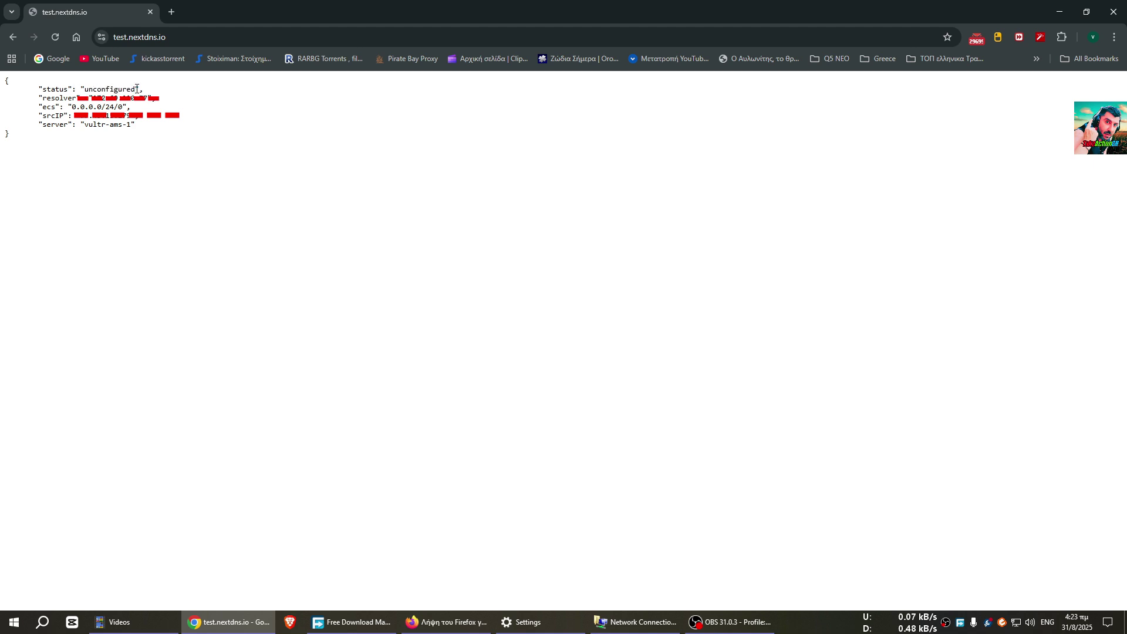
{"action": "double_click", "coordinate": [85, 89]}
Open the Ethernet IPv4 settings and switch to manually entered DNS server addresses.
{"action": "left_click", "coordinate": [612, 615]}
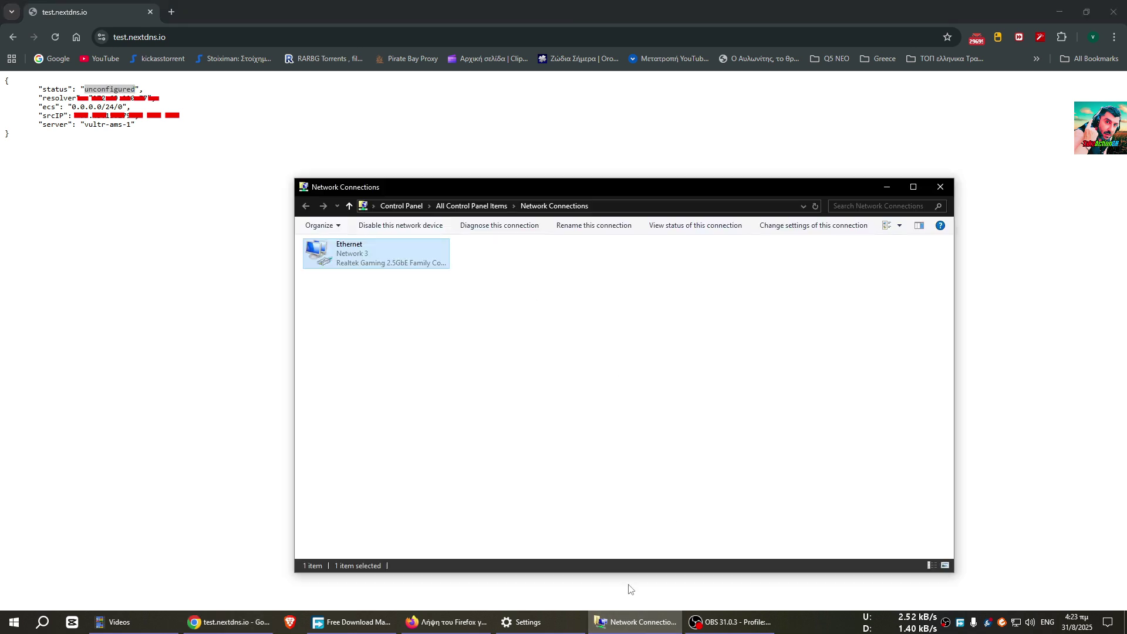
{"action": "double_click", "coordinate": [378, 252]}
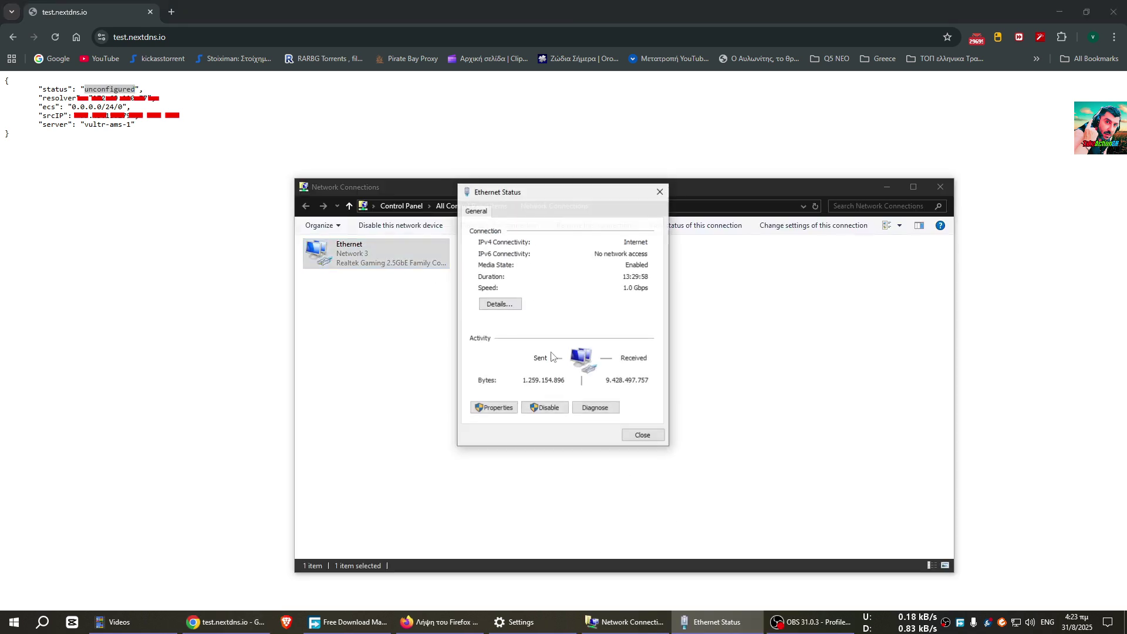
{"action": "left_click", "coordinate": [499, 407]}
{"action": "double_click", "coordinate": [596, 327]}
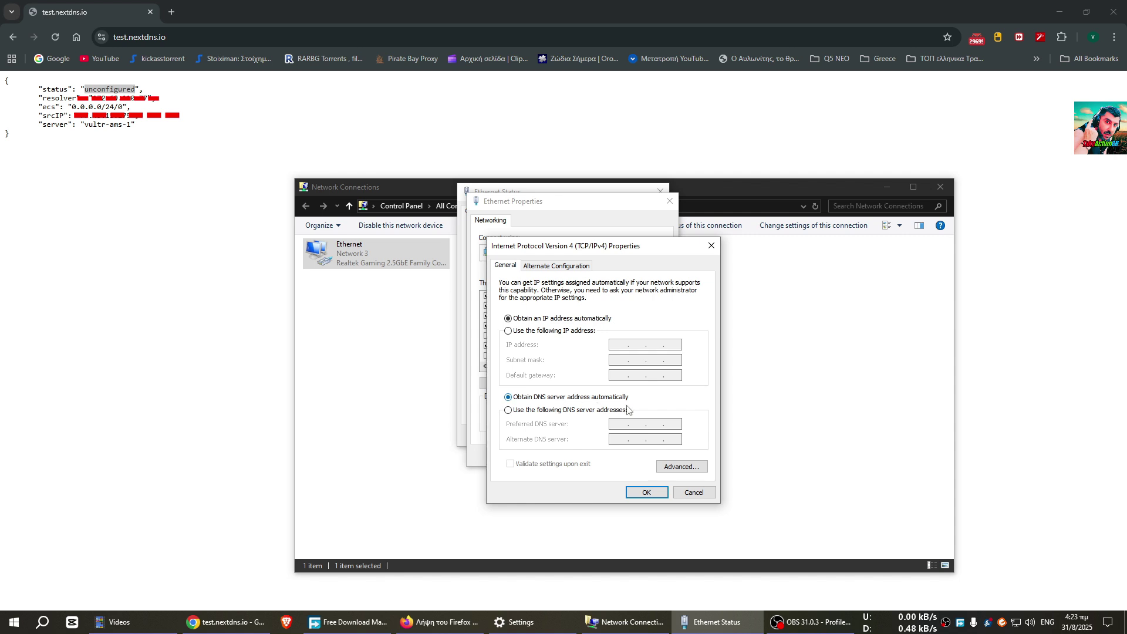
{"action": "left_click", "coordinate": [603, 411]}
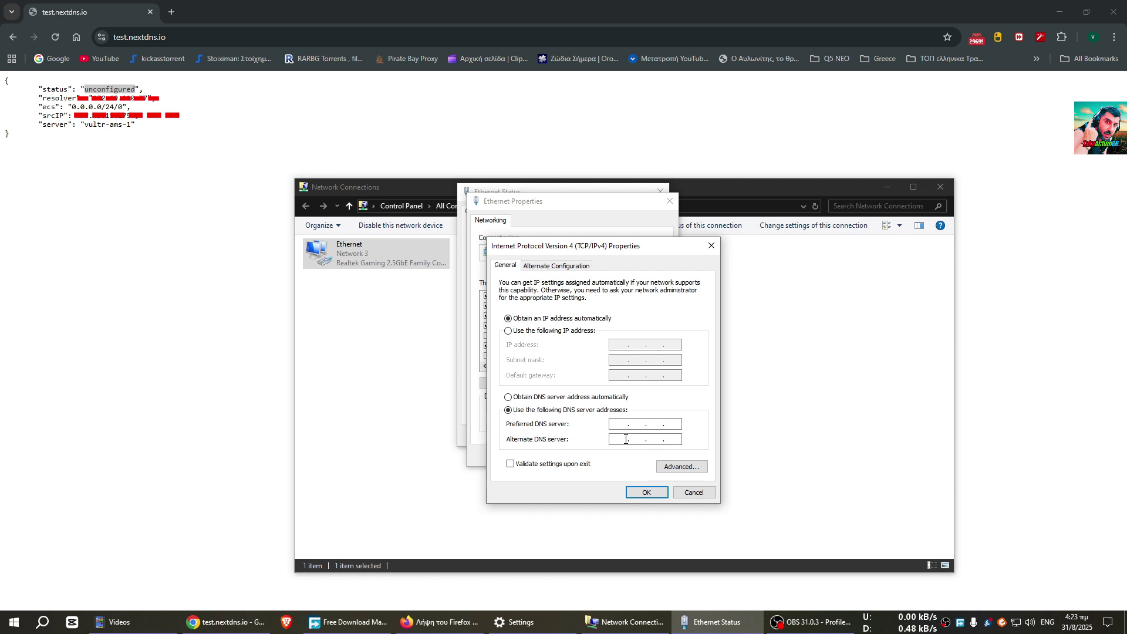
Recheck the 'unconfigured' test result, then cancel and close all Ethernet dialogs unsaved.
{"action": "left_click", "coordinate": [131, 93]}
{"action": "double_click", "coordinate": [84, 88]}
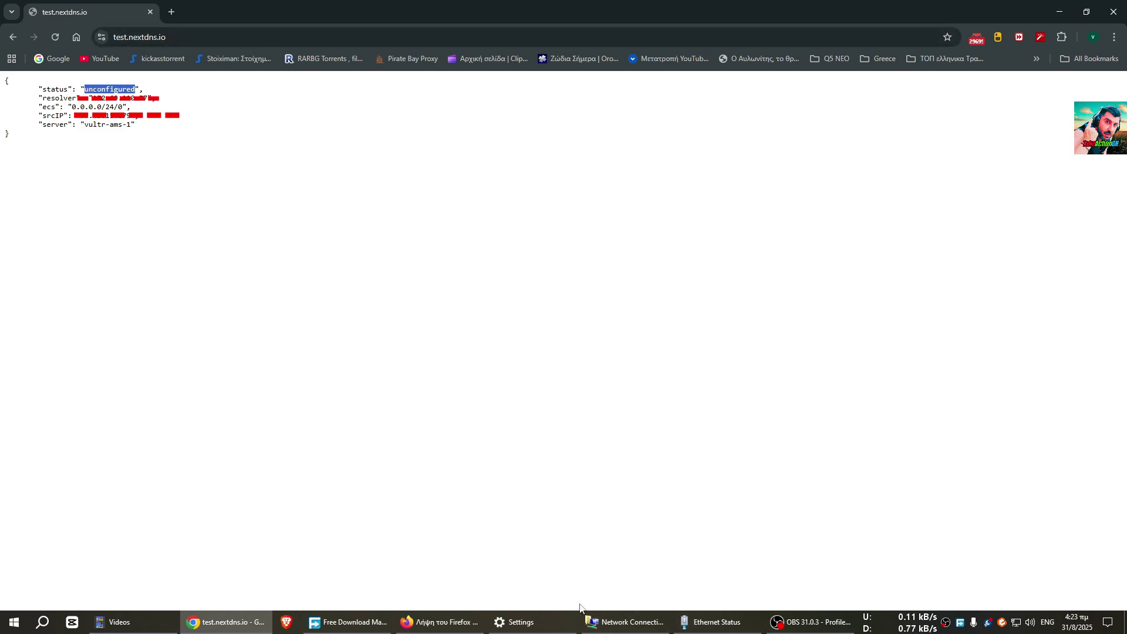
{"action": "left_click", "coordinate": [468, 622]}
{"action": "left_click", "coordinate": [660, 622]}
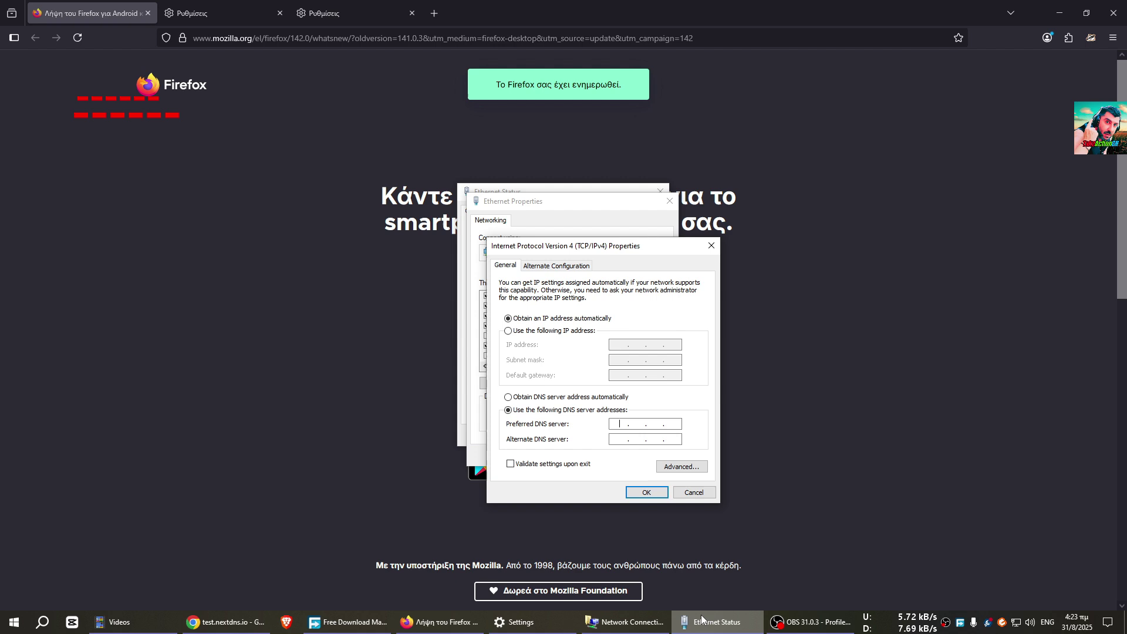
{"action": "left_click", "coordinate": [647, 492]}
{"action": "left_click", "coordinate": [650, 456]}
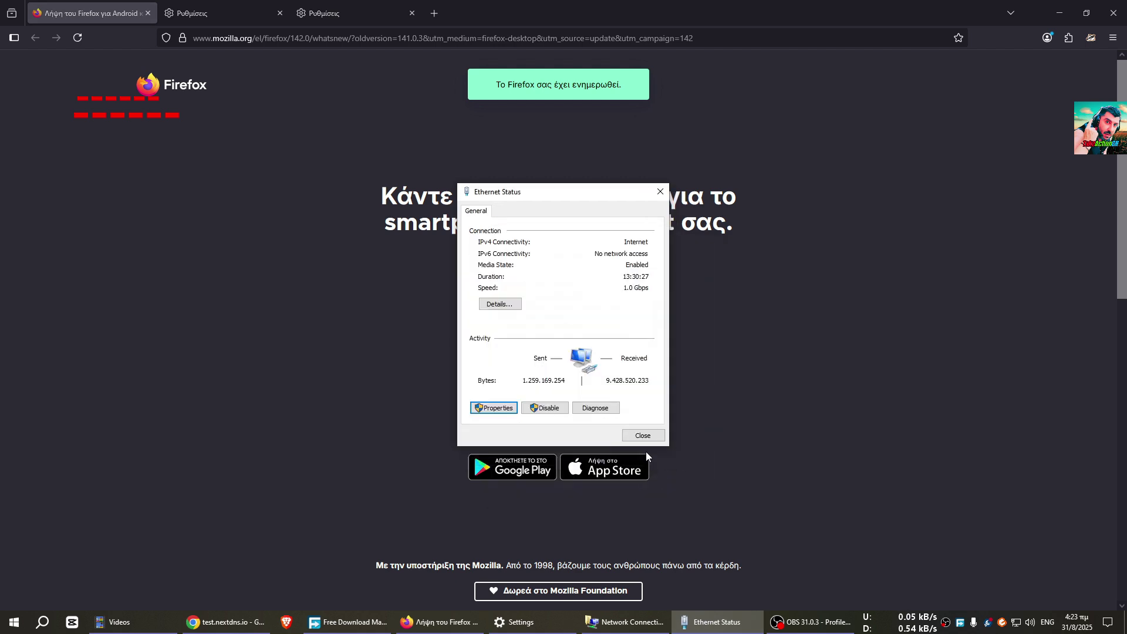
{"action": "left_click", "coordinate": [641, 434]}
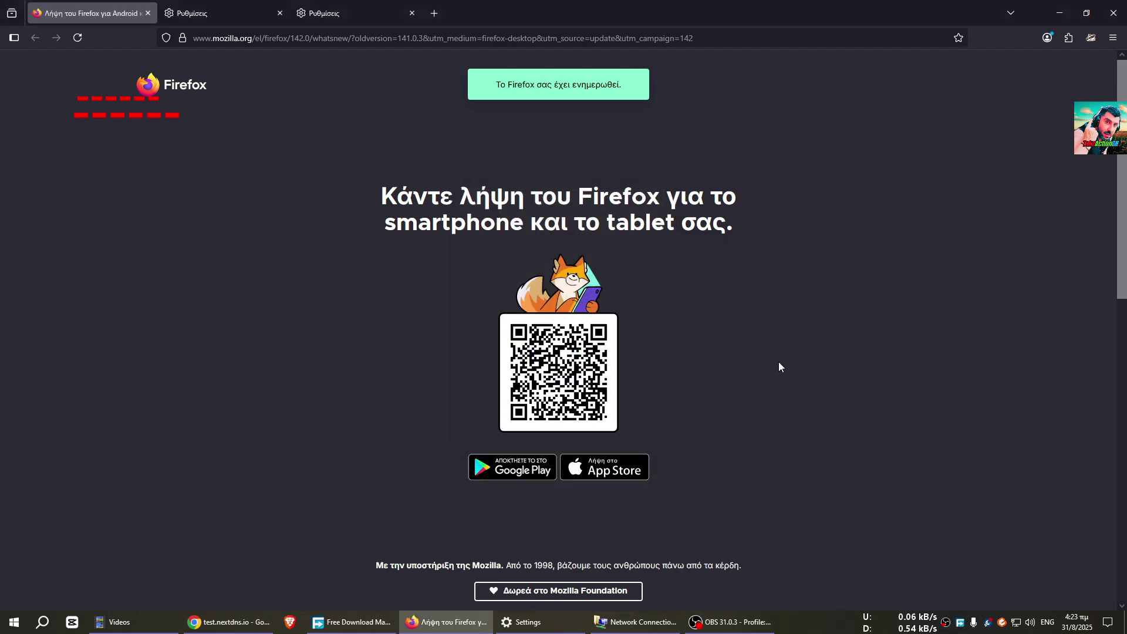
{"action": "left_click", "coordinate": [1059, 13]}
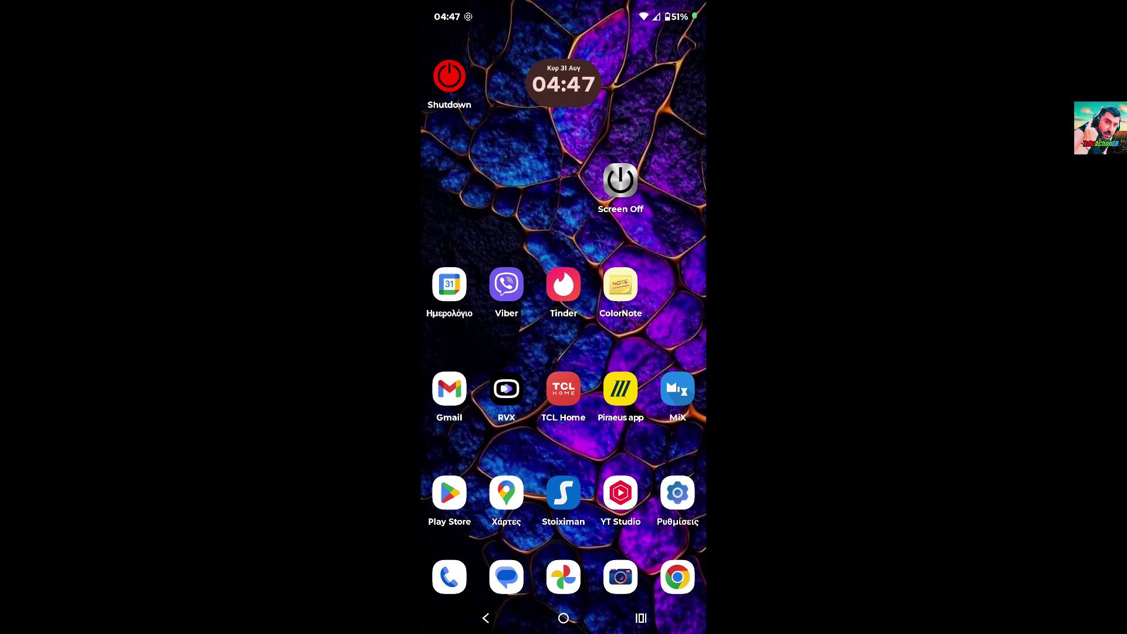
Open the phone's Settings and go to Δίκτυο και διαδίκτυο, where Private DNS reads Ανενεργή.
{"action": "left_click_drag", "start_coordinate": [645, 352], "coordinate": [469, 352]}
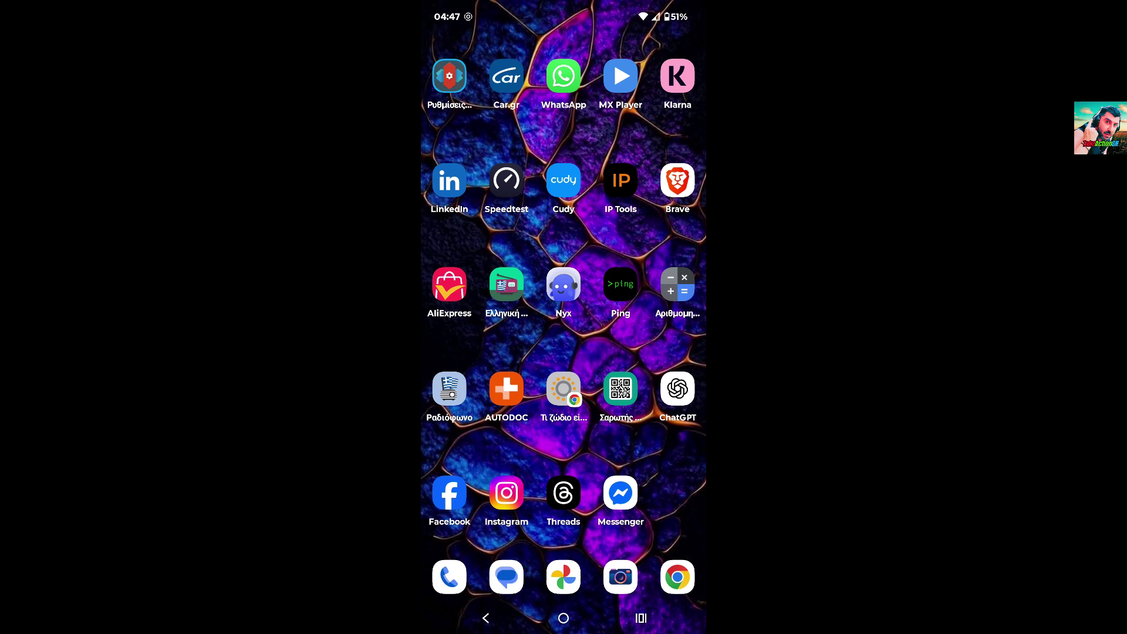
{"action": "left_click_drag", "start_coordinate": [469, 352], "coordinate": [645, 352]}
{"action": "left_click", "coordinate": [672, 491]}
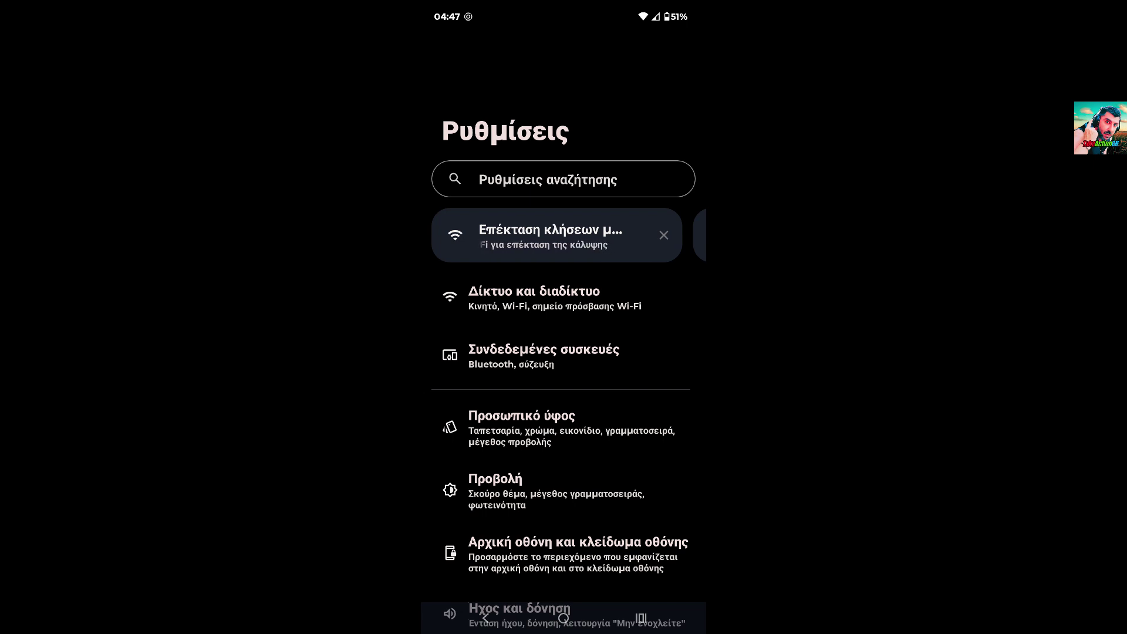
{"action": "left_click", "coordinate": [554, 298]}
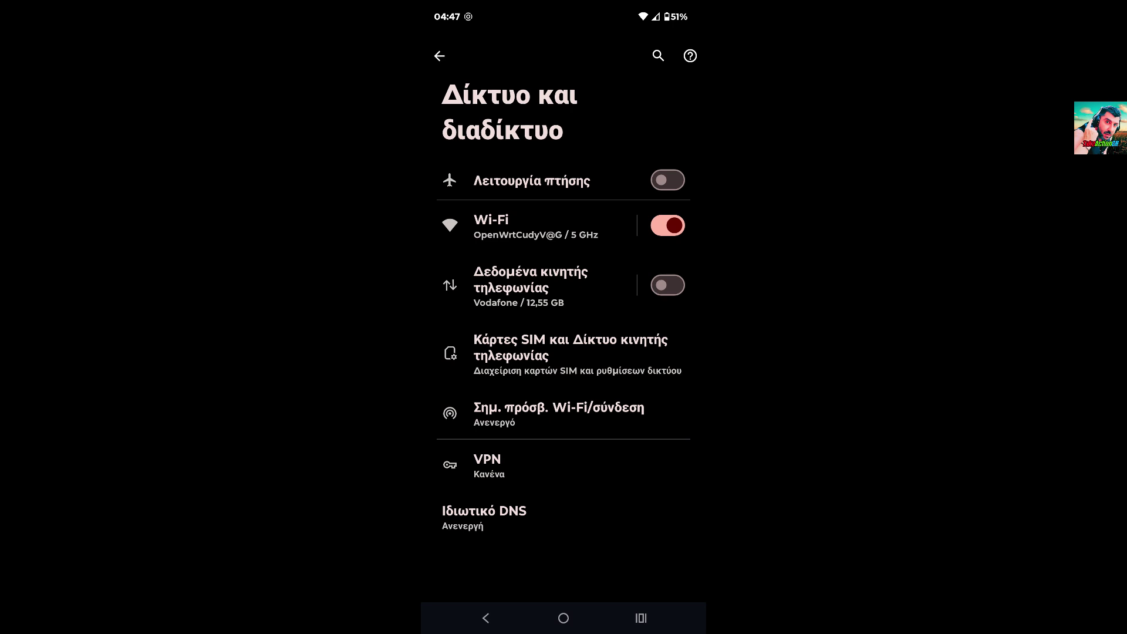
{"action": "left_click", "coordinate": [485, 618]}
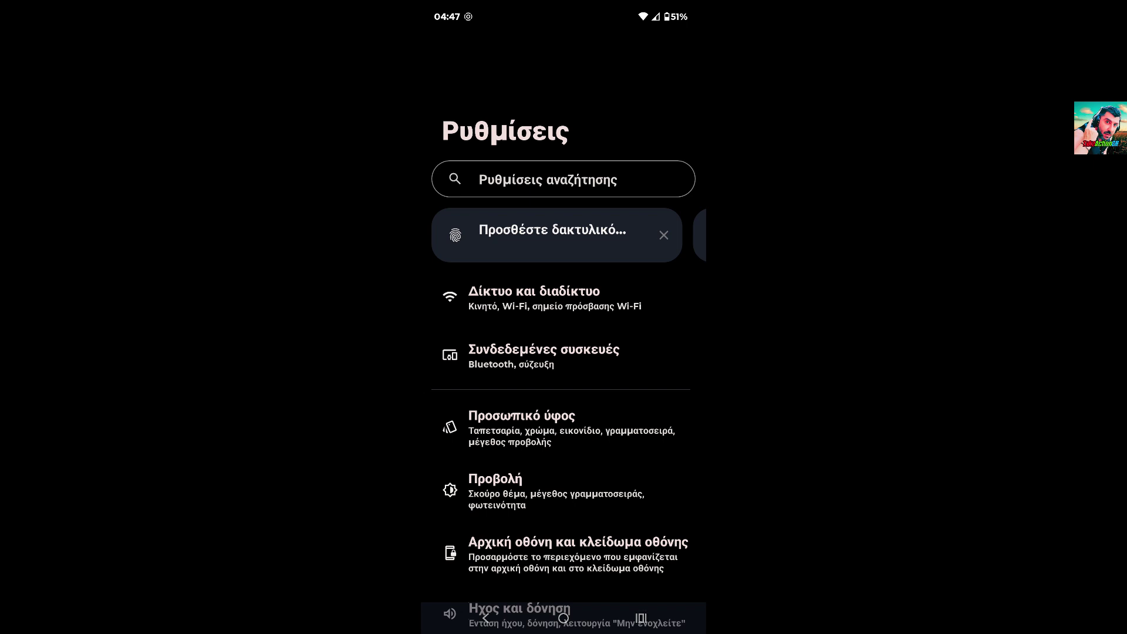
{"action": "left_click", "coordinate": [534, 298]}
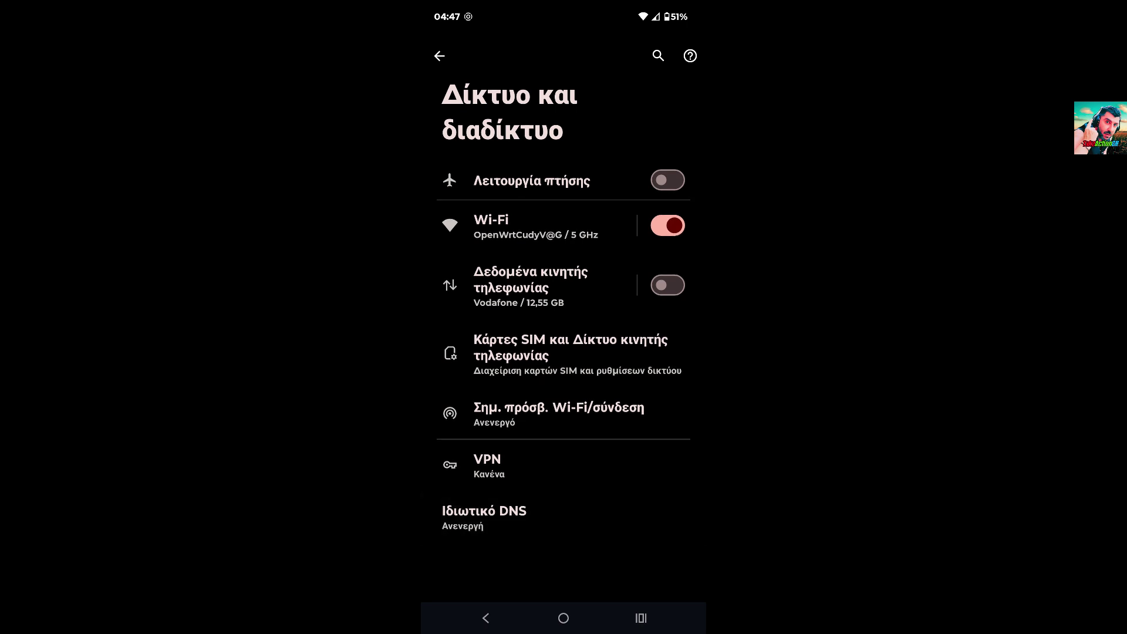
Switch Private DNS to the provider-hostname mode and erase the old dns.adguard.com hostname.
{"action": "left_click", "coordinate": [485, 517]}
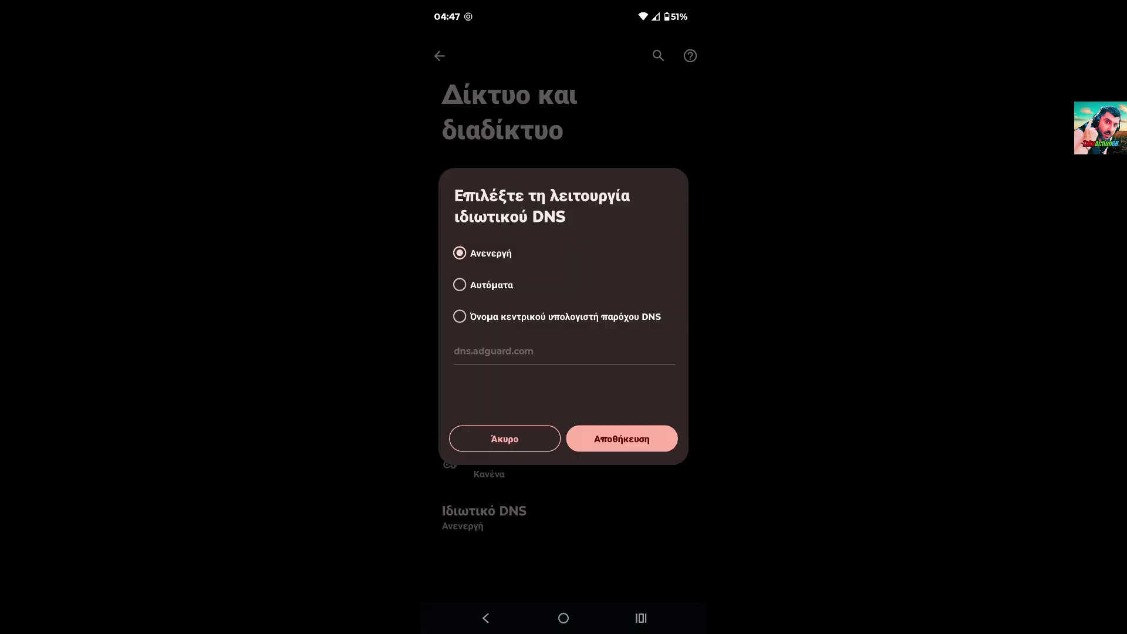
{"action": "left_click", "coordinate": [459, 316]}
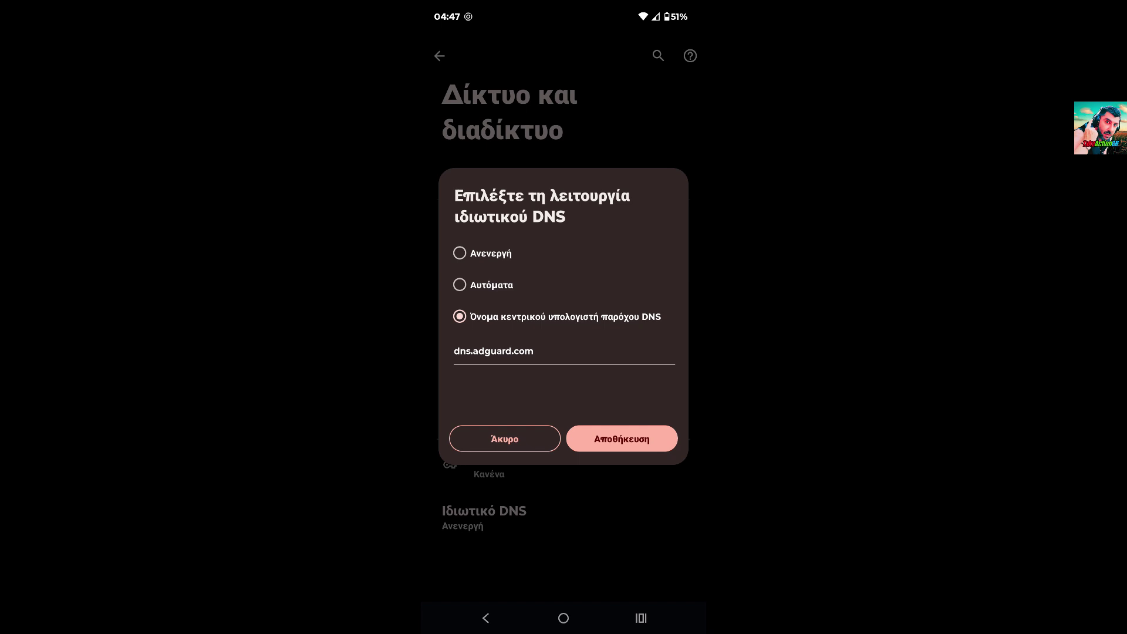
{"action": "left_click", "coordinate": [533, 351]}
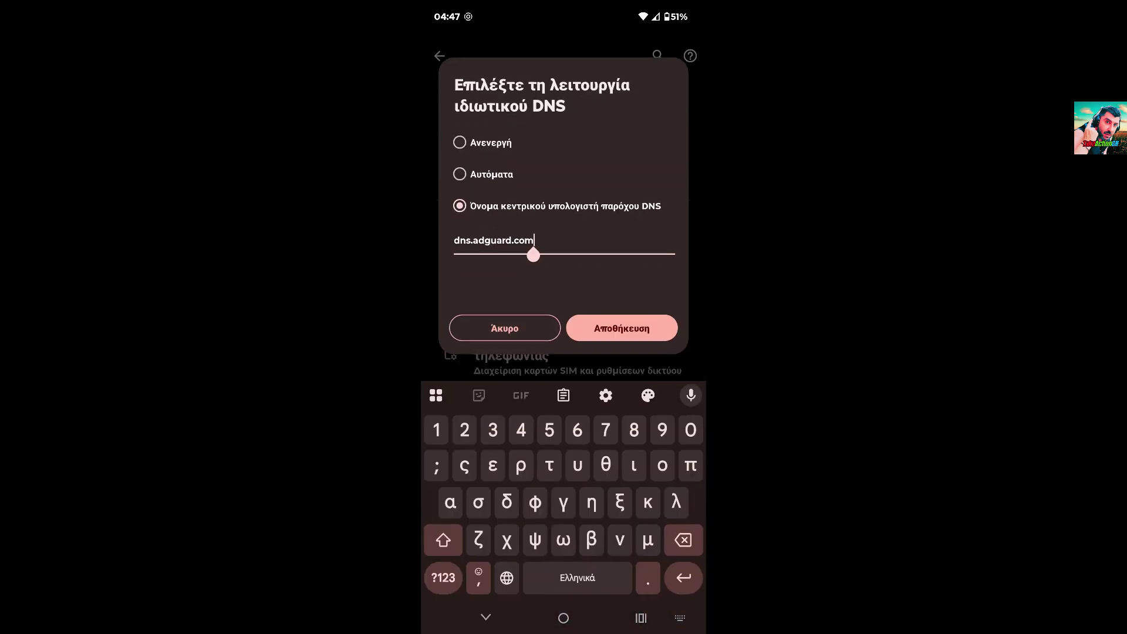
{"action": "double_click", "coordinate": [493, 240]}
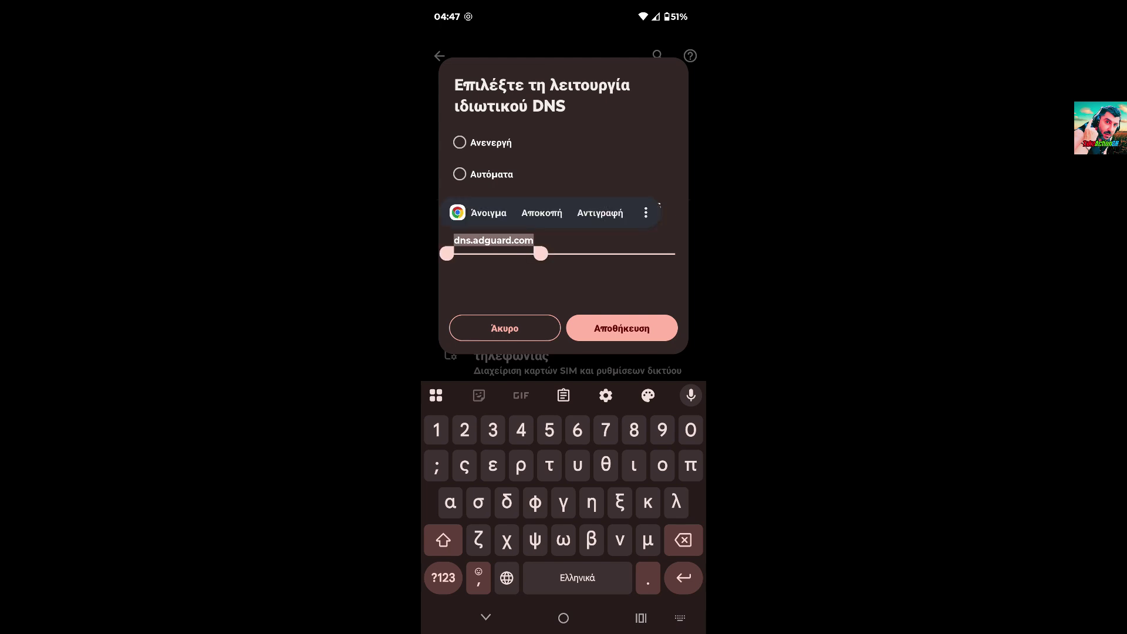
{"action": "left_click", "coordinate": [609, 212]}
{"action": "key", "text": "BackSpace"}
{"action": "key", "text": "BackSpace"}
{"action": "key", "text": "BackSpace"}
{"action": "key", "text": "BackSpace"}
{"action": "key", "text": "BackSpace"}
{"action": "key", "text": "BackSpace"}
{"action": "key", "text": "BackSpace"}
{"action": "key", "text": "BackSpace"}
{"action": "key", "text": "BackSpace"}
{"action": "key", "text": "BackSpace"}
{"action": "key", "text": "BackSpace"}
{"action": "key", "text": "BackSpace"}
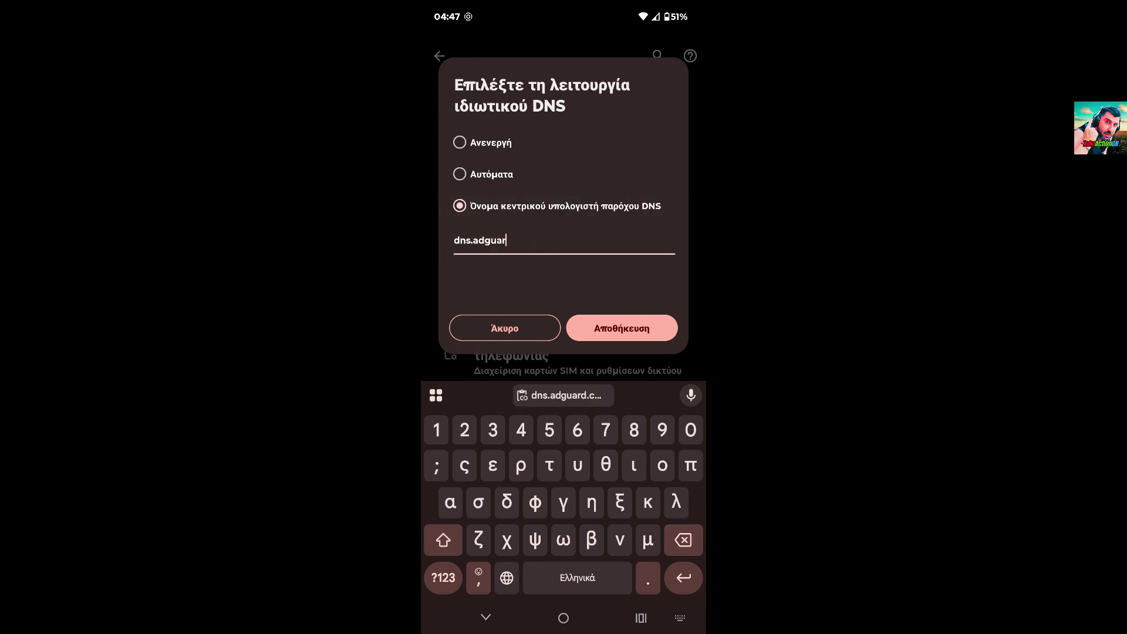
{"action": "key", "text": "BackSpace"}
{"action": "key", "text": "BackSpace"}
{"action": "key", "text": "BackSpace"}
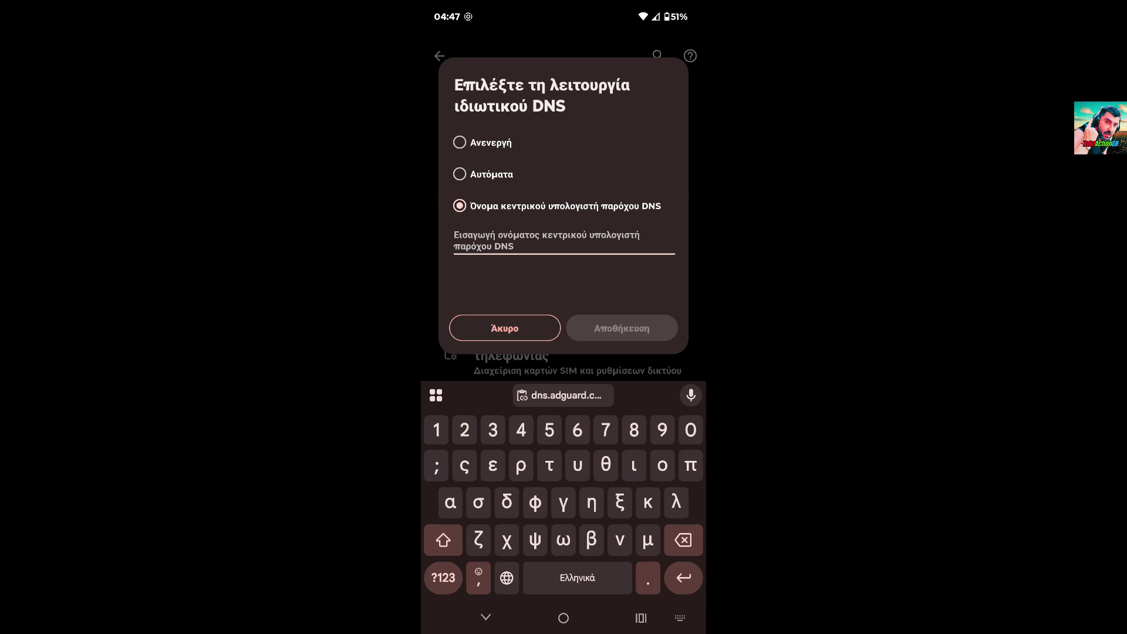
Enter and save a NextDNS hostname ending in .dns.nextdns.io, then clear the hostname field again.
{"action": "left_click", "coordinate": [506, 577]}
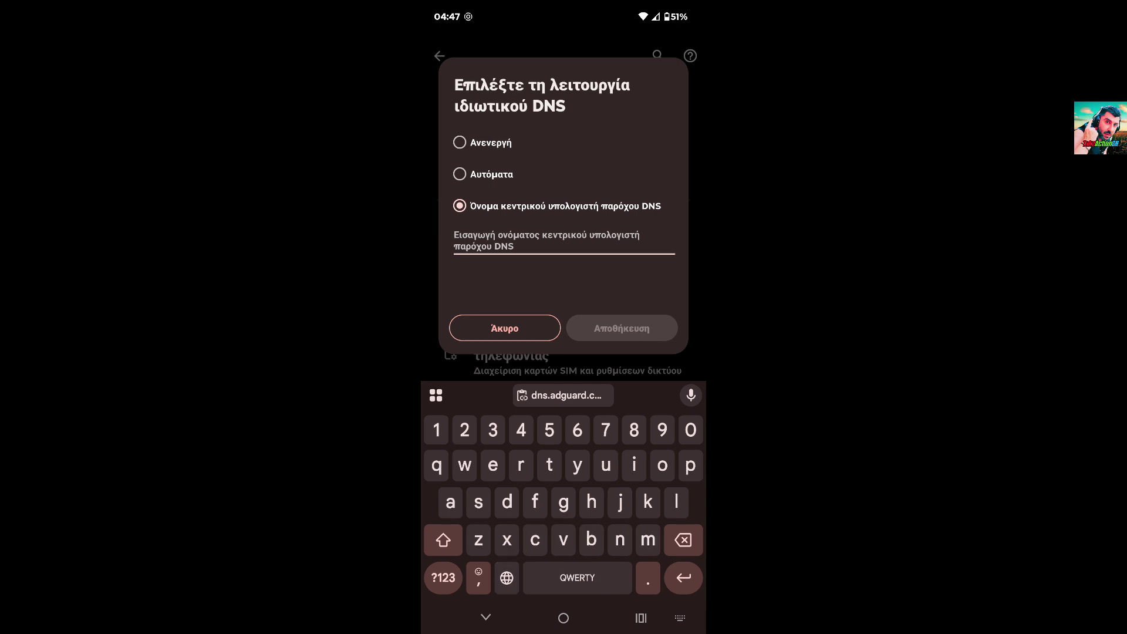
{"action": "type", "text": "abcd1334"}
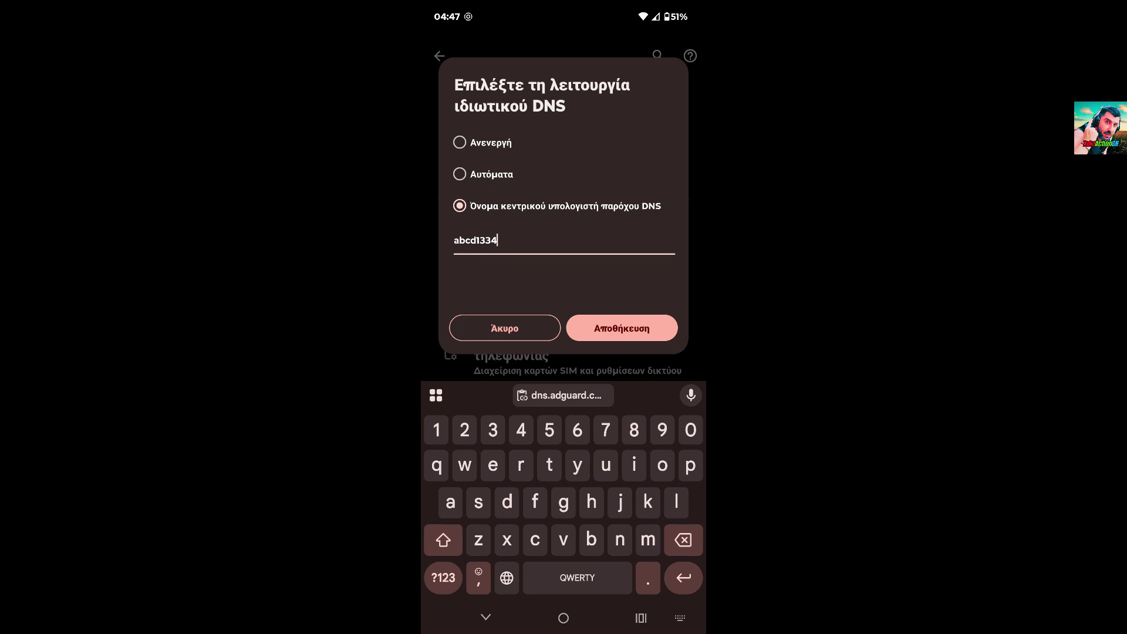
{"action": "key", "text": "BackSpace"}
{"action": "key", "text": "BackSpace"}
{"action": "key", "text": "BackSpace"}
{"action": "key", "text": "BackSpace"}
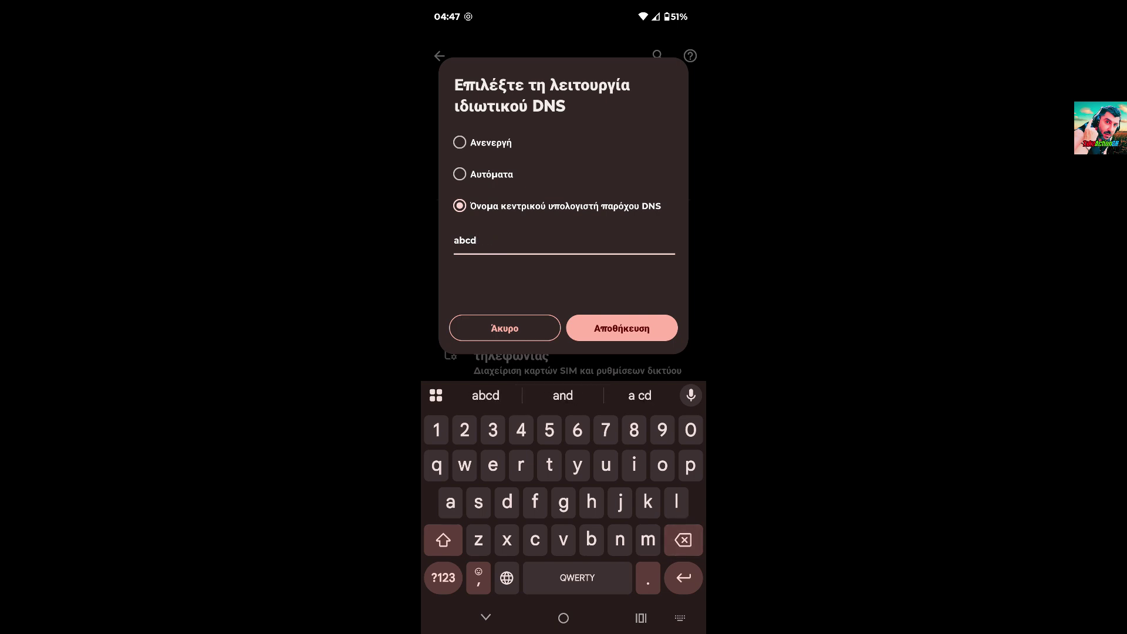
{"action": "type", "text": "1234"}
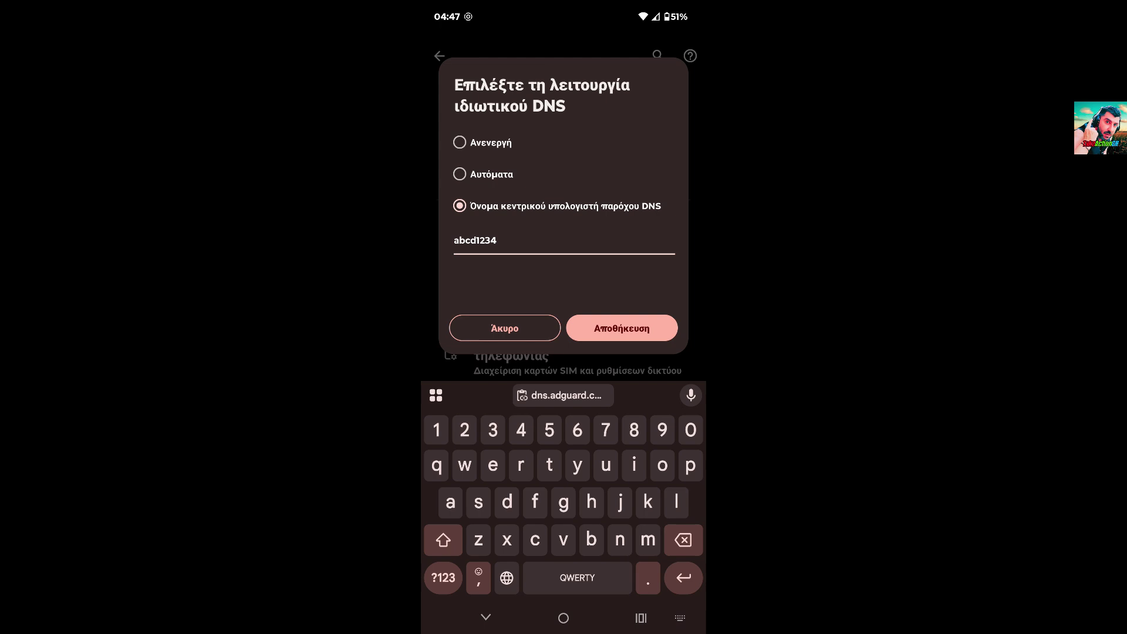
{"action": "type", "text": ".dns.nextdns.io"}
{"action": "left_click", "coordinate": [622, 328]}
{"action": "left_click", "coordinate": [566, 242]}
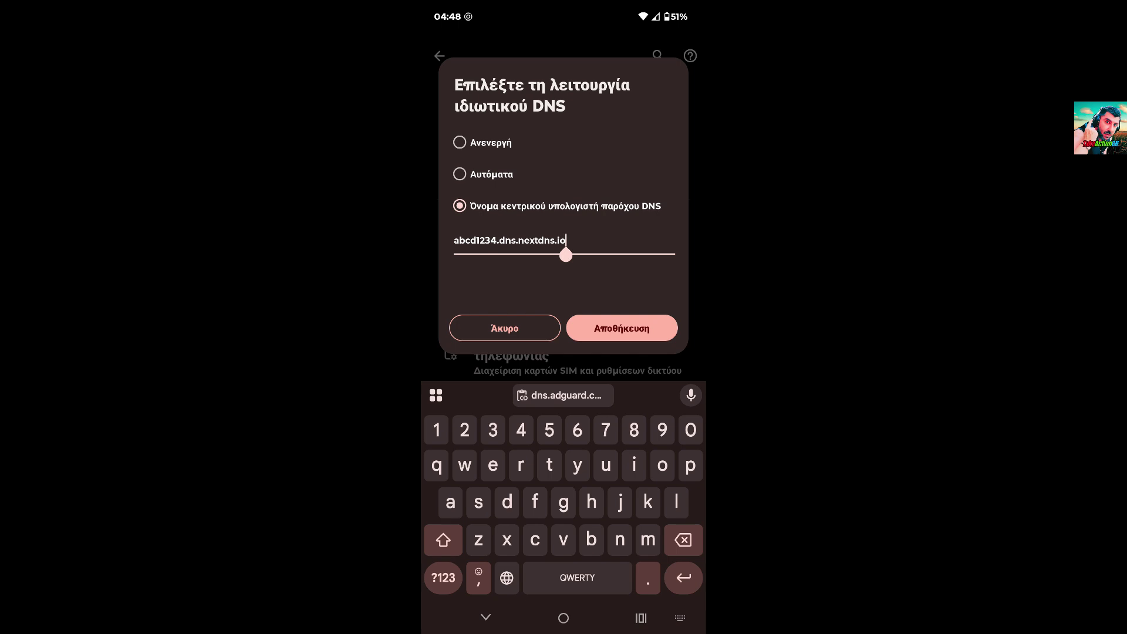
{"action": "key", "text": "BackSpace"}
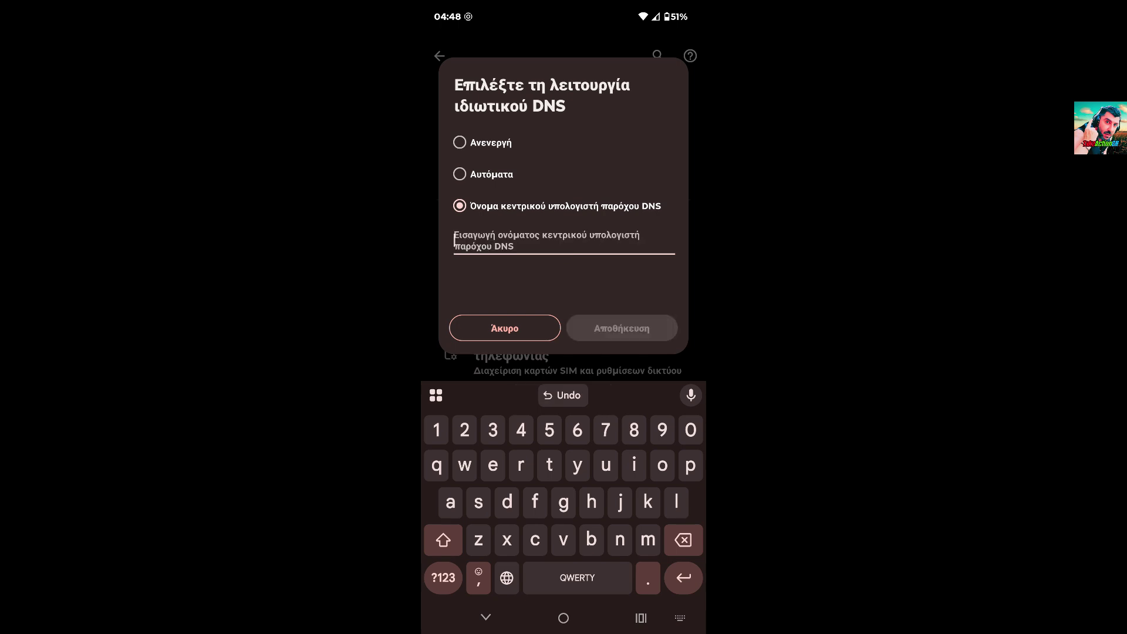